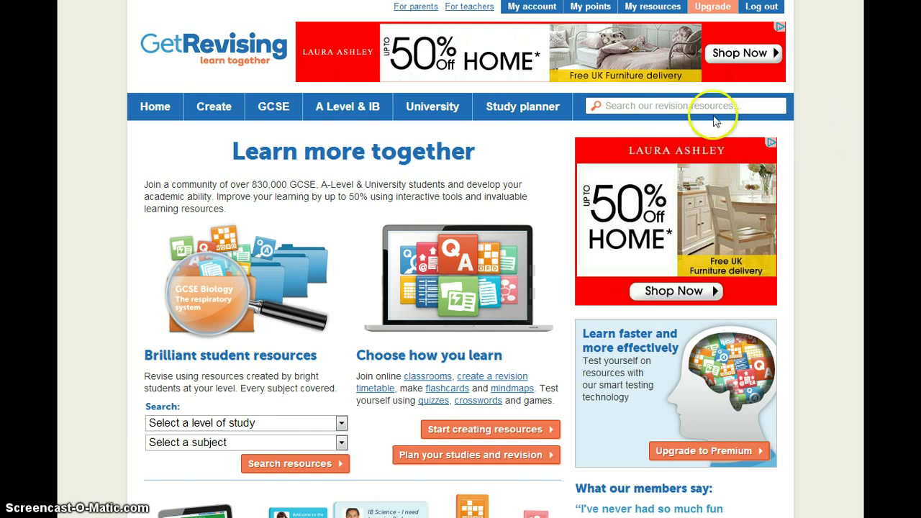
Open the study planner setup and add A2 Biology with exam board AQA and target grade A
left_click(521, 107)
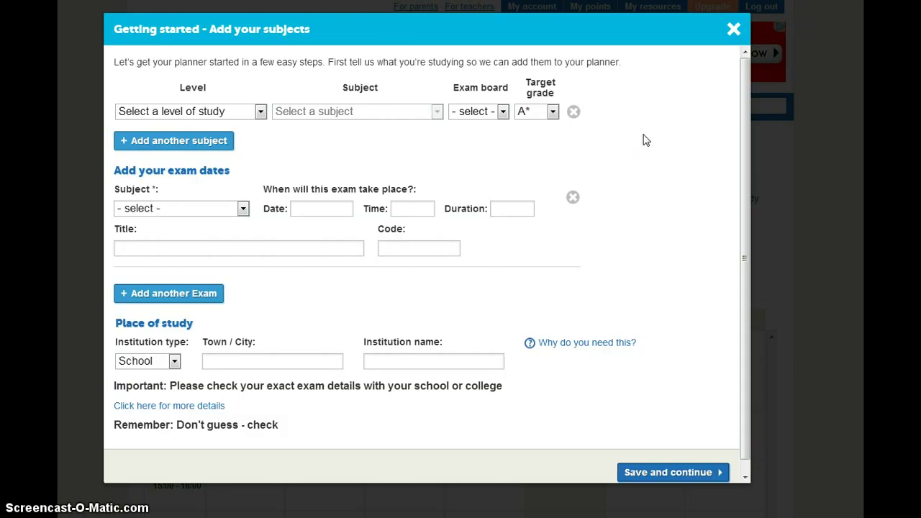
left_click(261, 112)
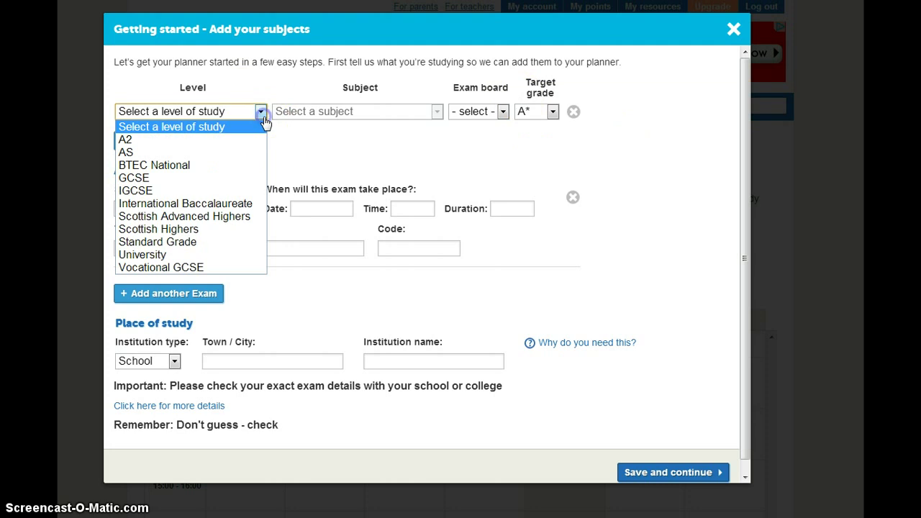
left_click(185, 141)
left_click(405, 113)
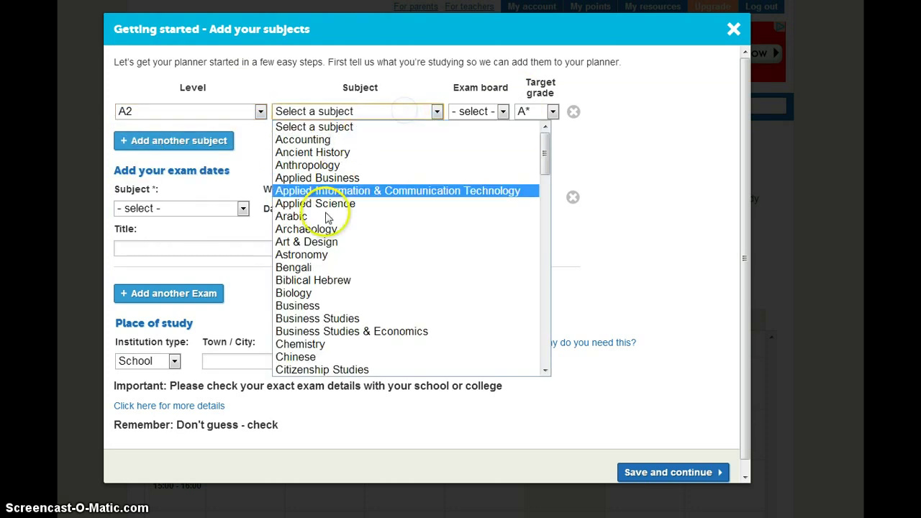
left_click(310, 293)
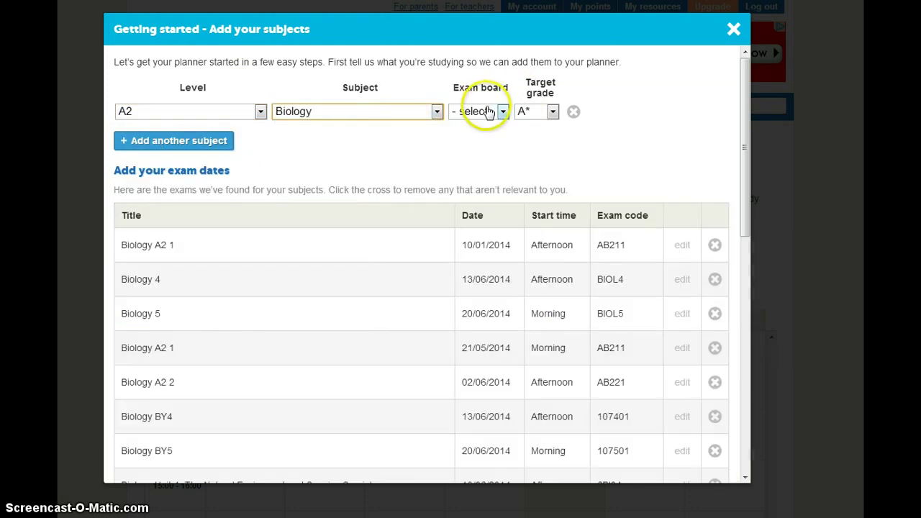
left_click(489, 112)
left_click(479, 140)
left_click(552, 111)
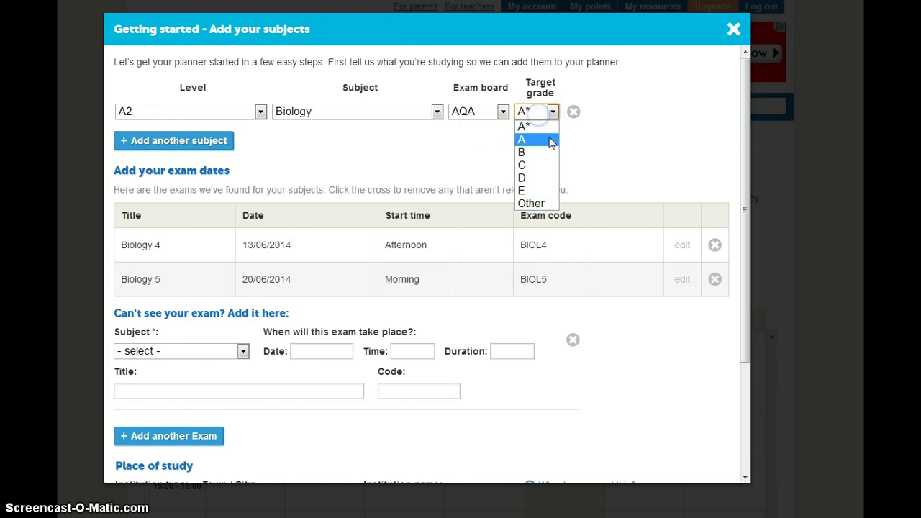
left_click(551, 140)
Add a second subject: A2 English Language with exam board AQA and target grade B
left_click(183, 142)
left_click(243, 135)
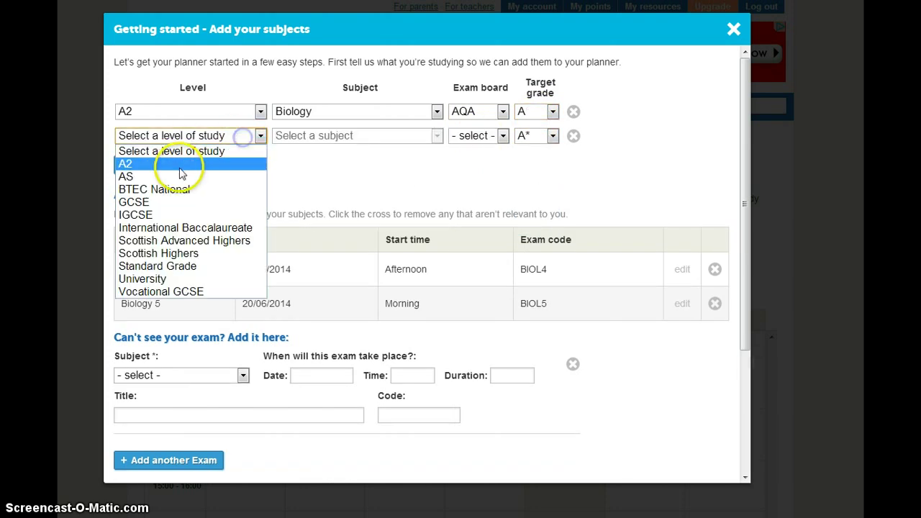
left_click(181, 167)
left_click(320, 137)
scroll(446, 263, "down", 3)
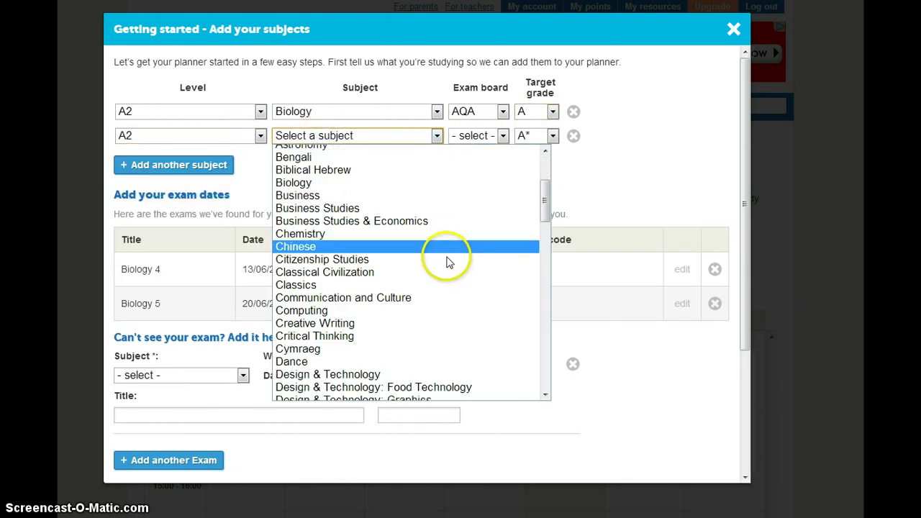
scroll(368, 215, "down", 5)
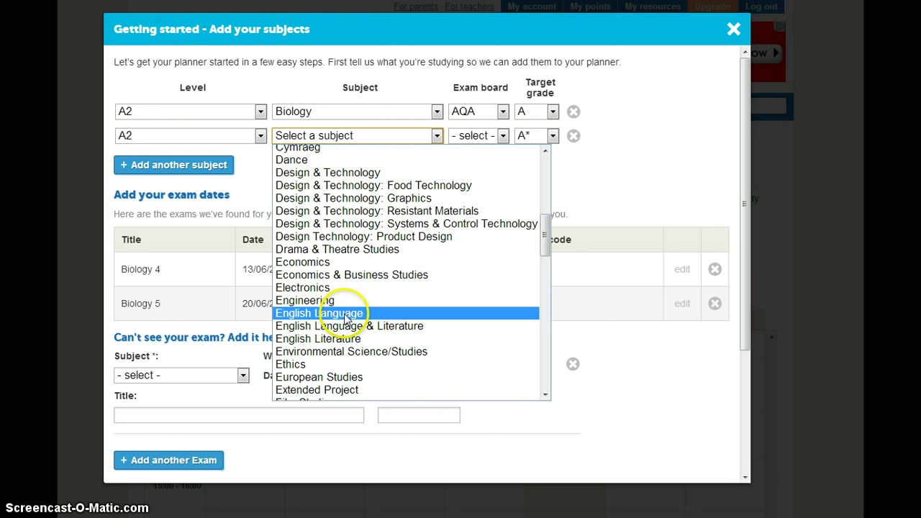
left_click(346, 320)
left_click(469, 136)
left_click(464, 164)
left_click(534, 137)
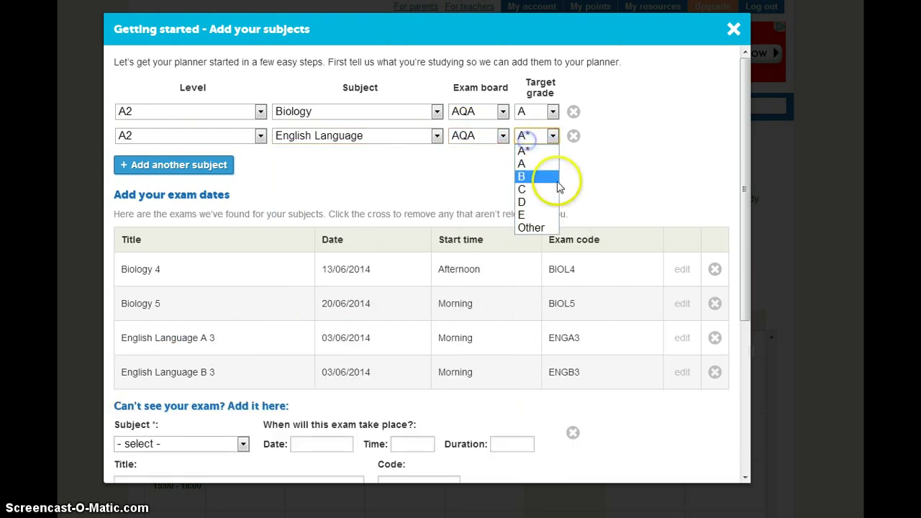
left_click(557, 180)
Add a third subject: A2 French with exam board AQA and target grade B
left_click(205, 165)
left_click(214, 160)
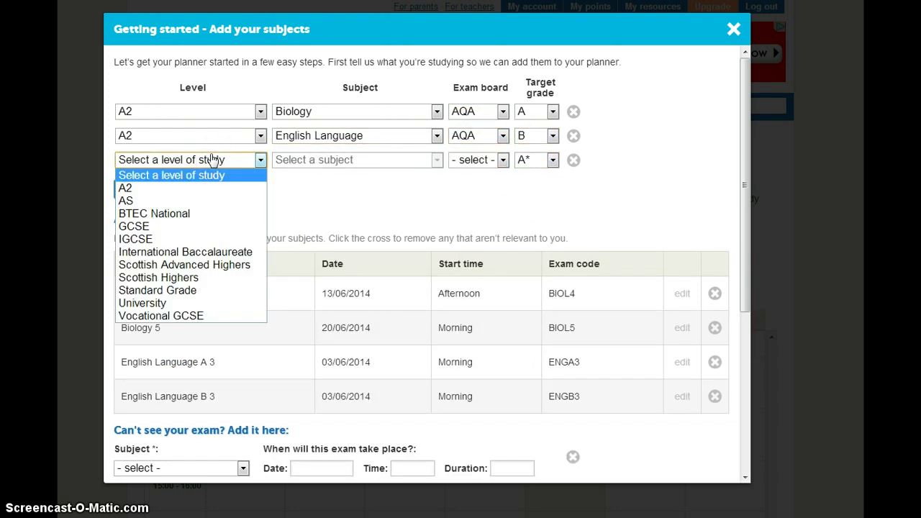
left_click(238, 187)
left_click(339, 162)
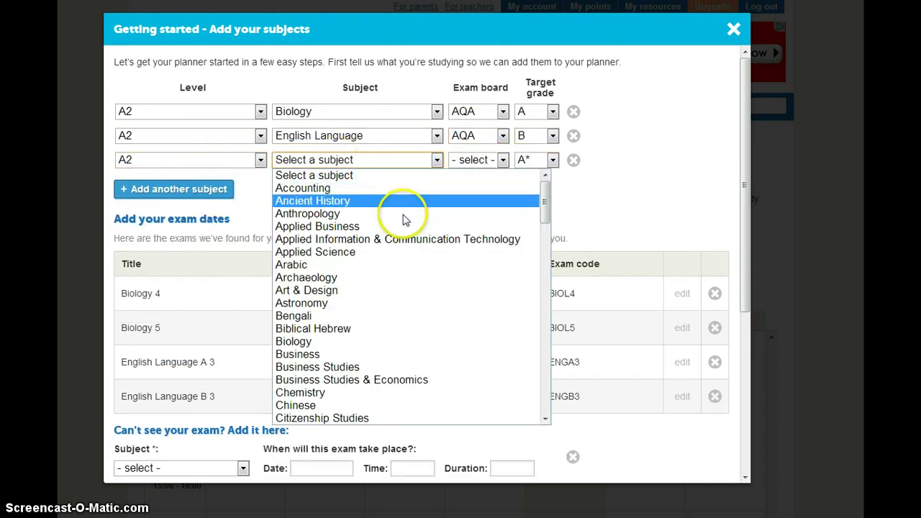
scroll(403, 216, "down", 5)
left_click(309, 371)
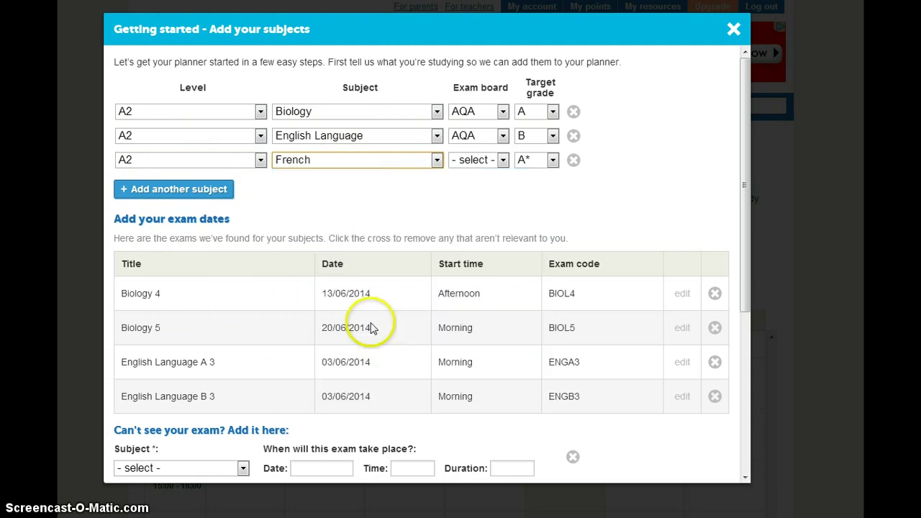
left_click(484, 163)
left_click(478, 186)
left_click(540, 164)
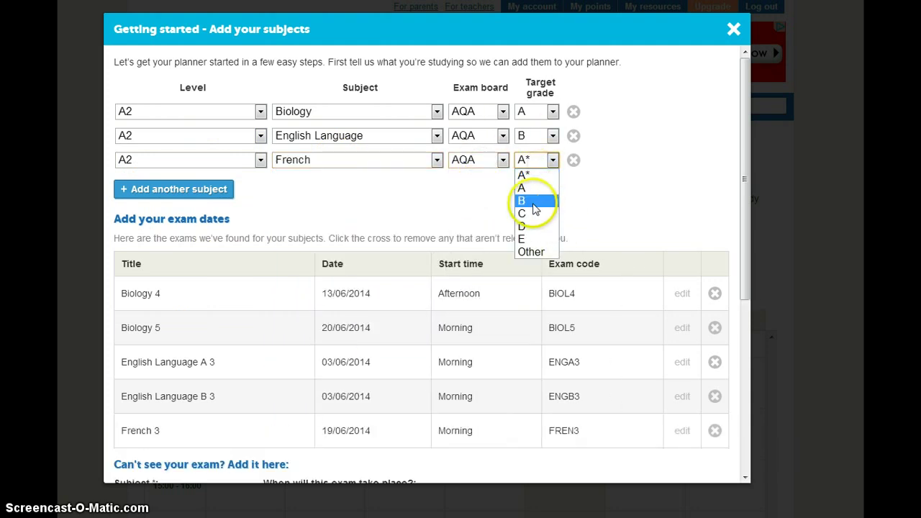
left_click(533, 202)
Save the subjects with their suggested exams and confirm that the exam choices are right
scroll(643, 154, "down", 1)
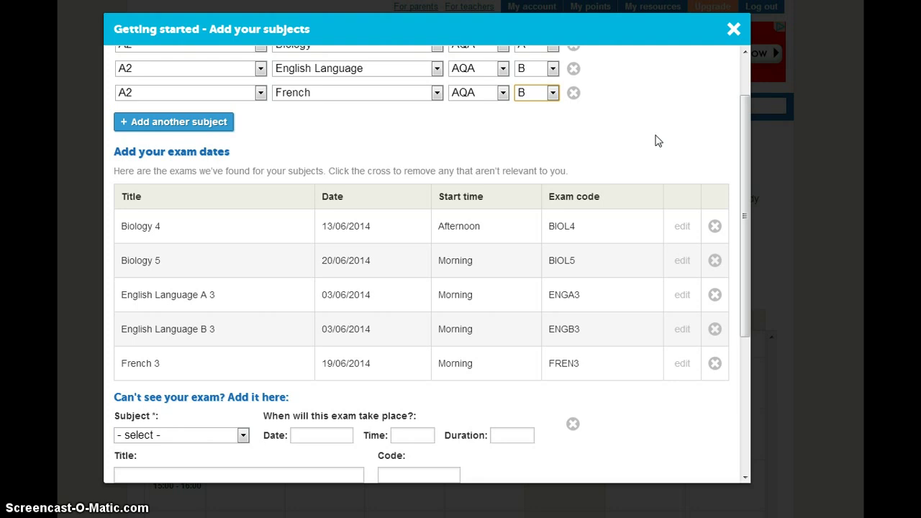
left_click(678, 128)
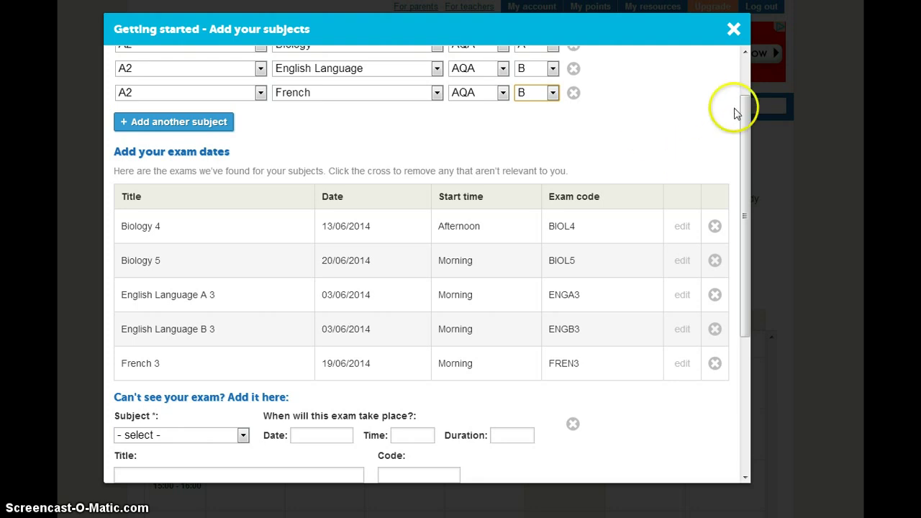
left_click_drag(738, 104, 756, 267)
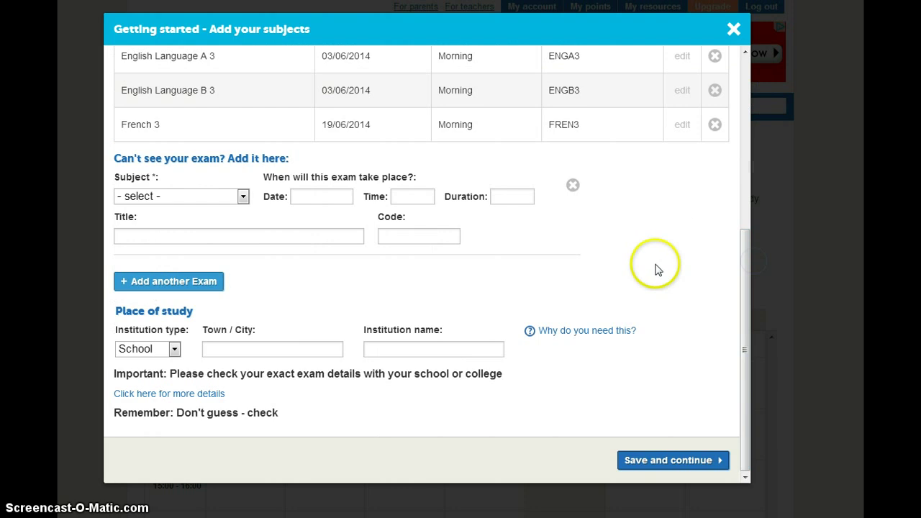
left_click(679, 461)
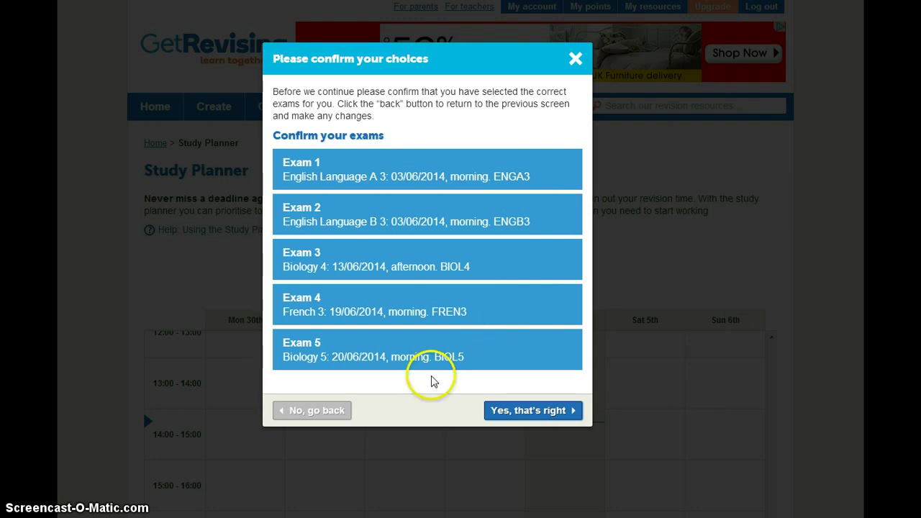
left_click(533, 410)
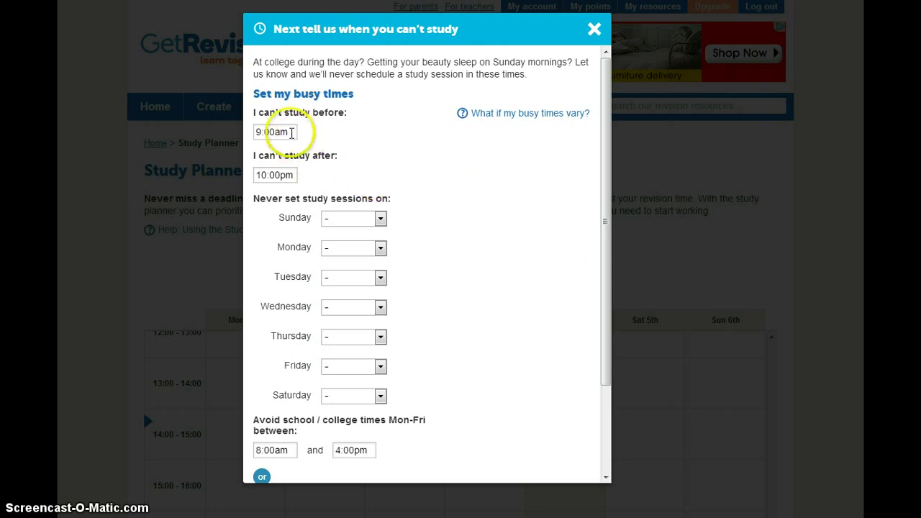
Set the busy times to no study after 9:00pm, on Sunday mornings or on Saturday afternoons, and continue to prioritising
left_click(280, 174)
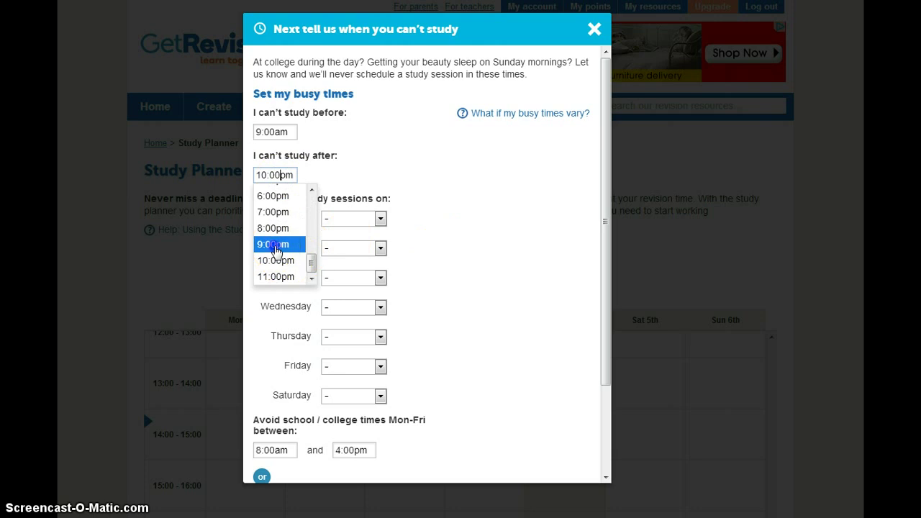
left_click(275, 246)
scroll(479, 238, "down", 3)
scroll(449, 169, "up", 2)
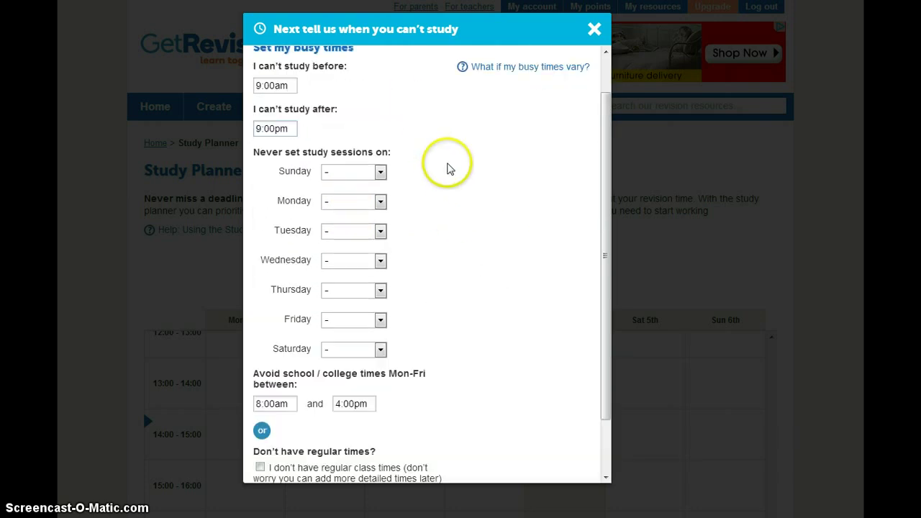
left_click(382, 176)
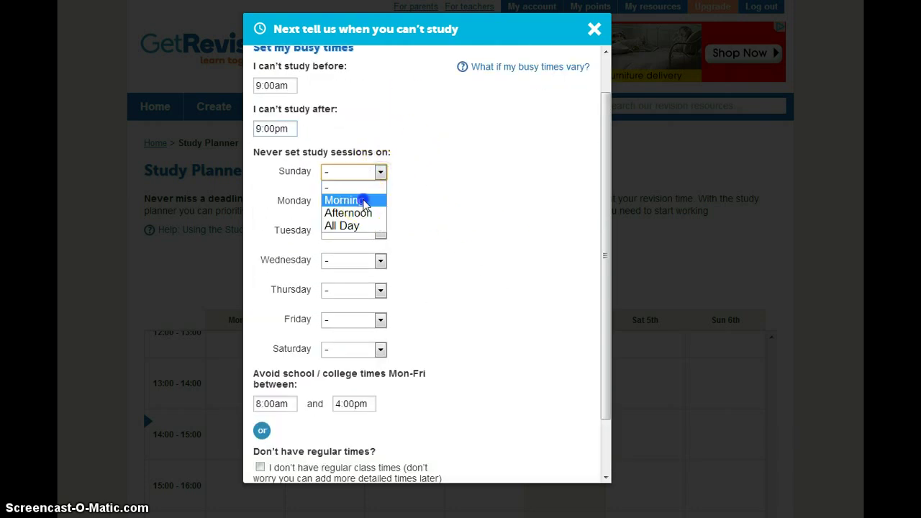
left_click(360, 201)
left_click(379, 351)
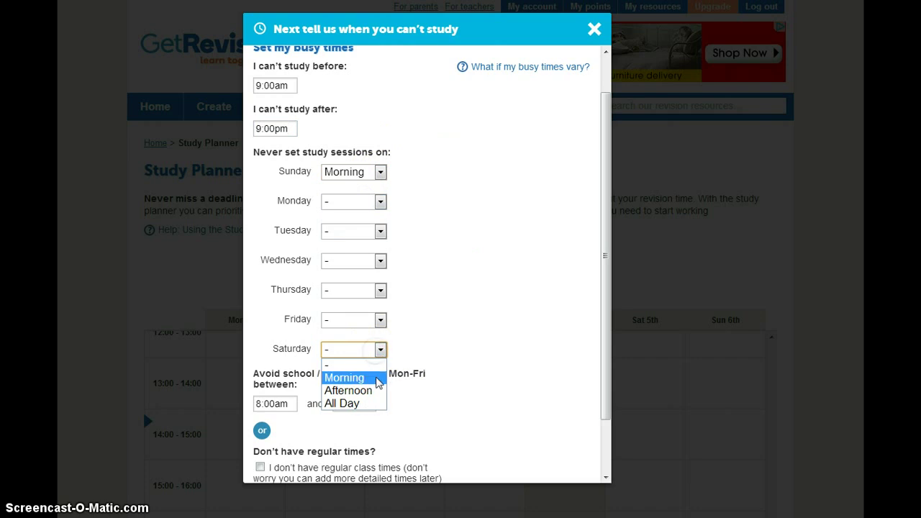
left_click(348, 390)
scroll(522, 257, "down", 2)
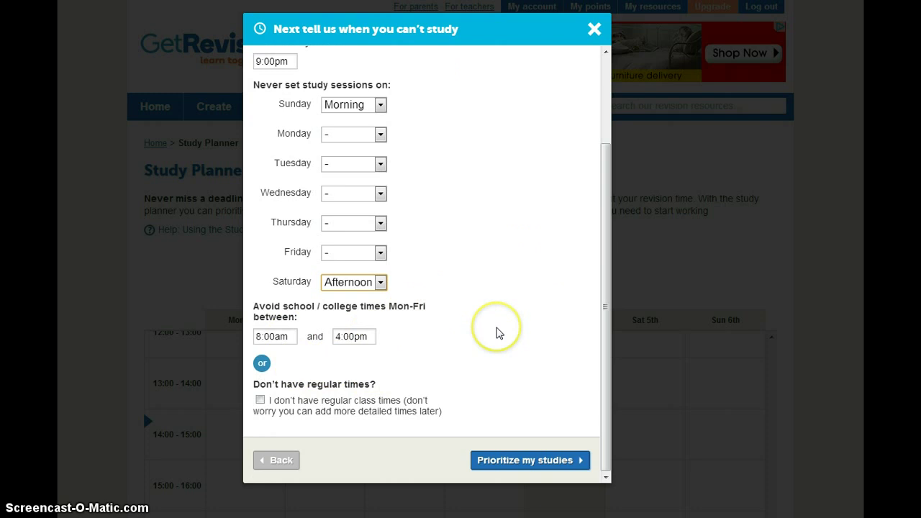
scroll(500, 329, "down", 1)
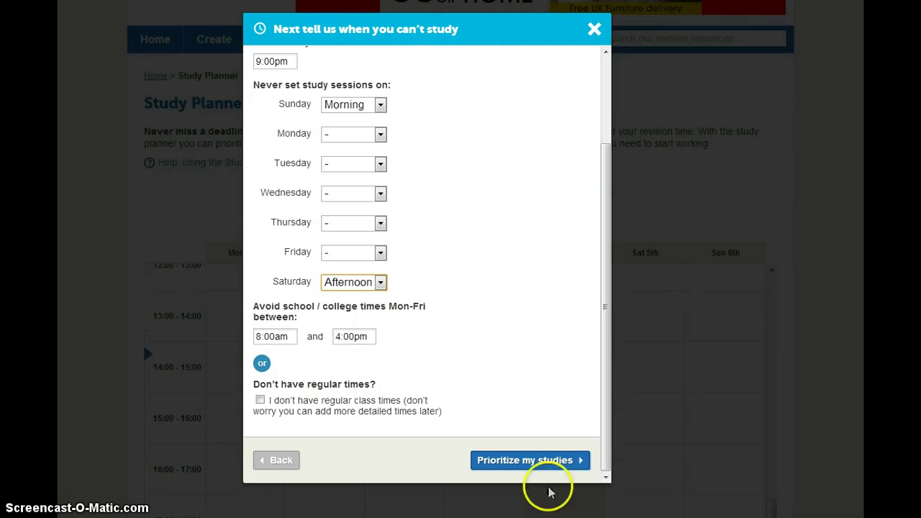
left_click(544, 466)
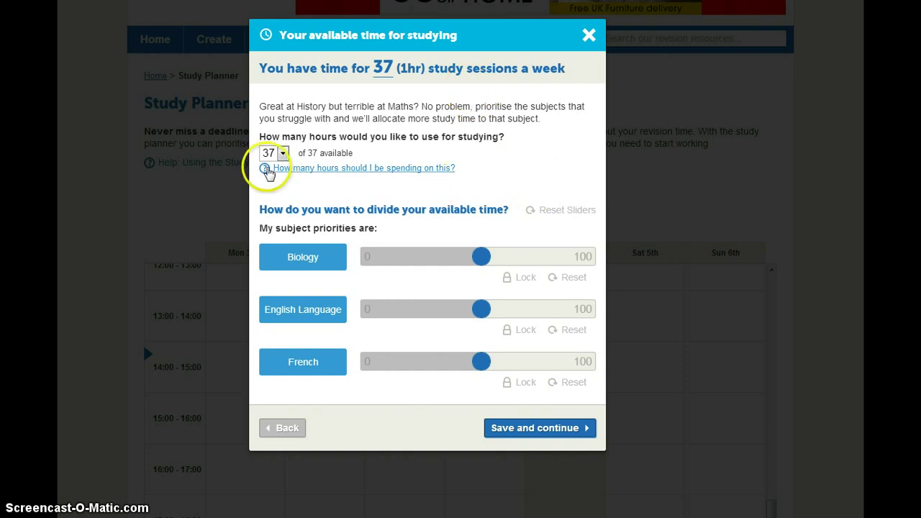
Set the number of weekly hours to use for studying to 17
left_click(284, 154)
scroll(263, 216, "up", 2)
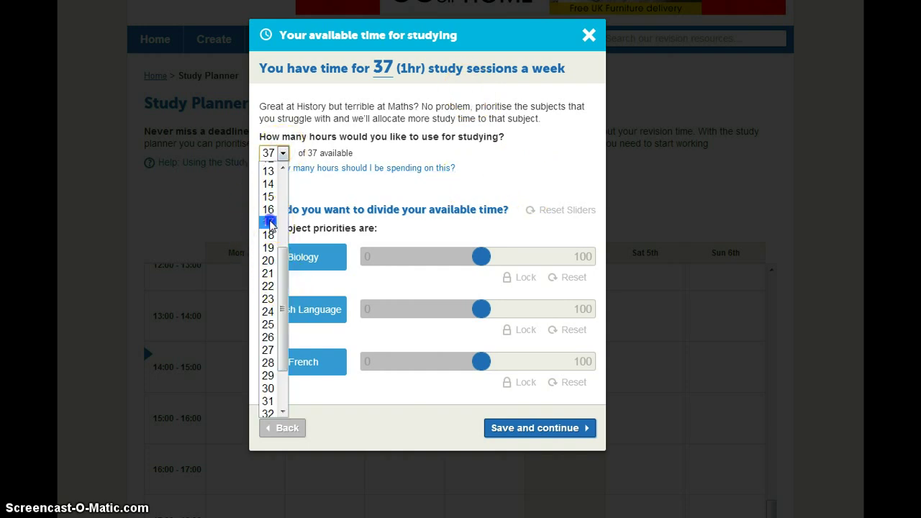
left_click(271, 223)
Divide the study time with Biology lowest, English Language near the middle and French slightly higher, and save the priorities
scroll(561, 151, "down", 1)
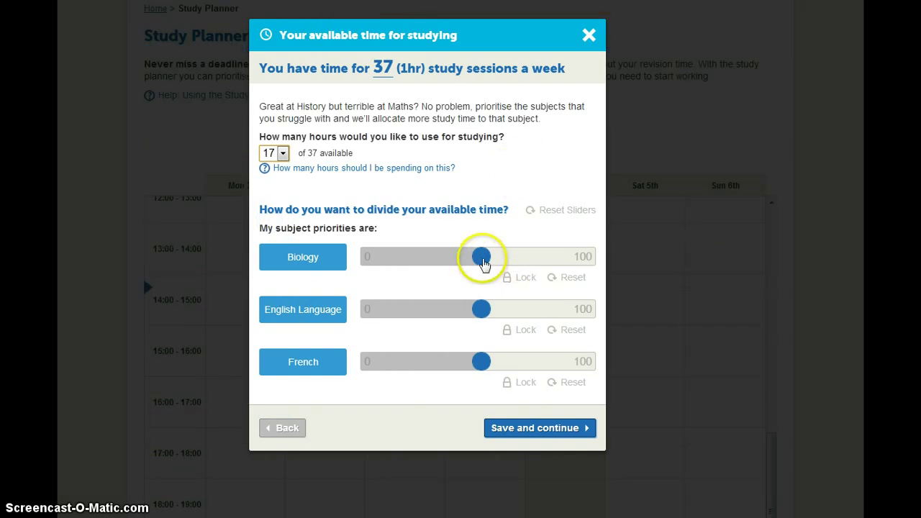
left_click_drag(481, 260, 418, 261)
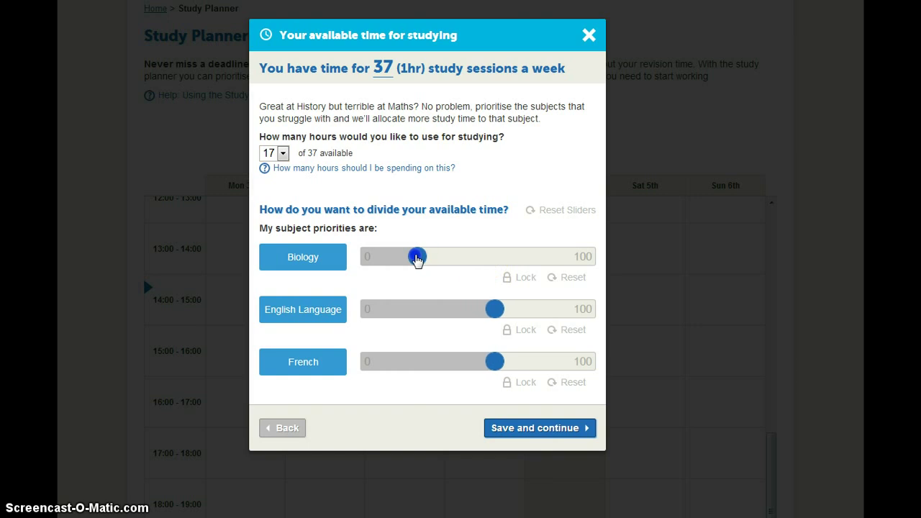
left_click_drag(506, 325, 488, 317)
left_click_drag(490, 366, 495, 368)
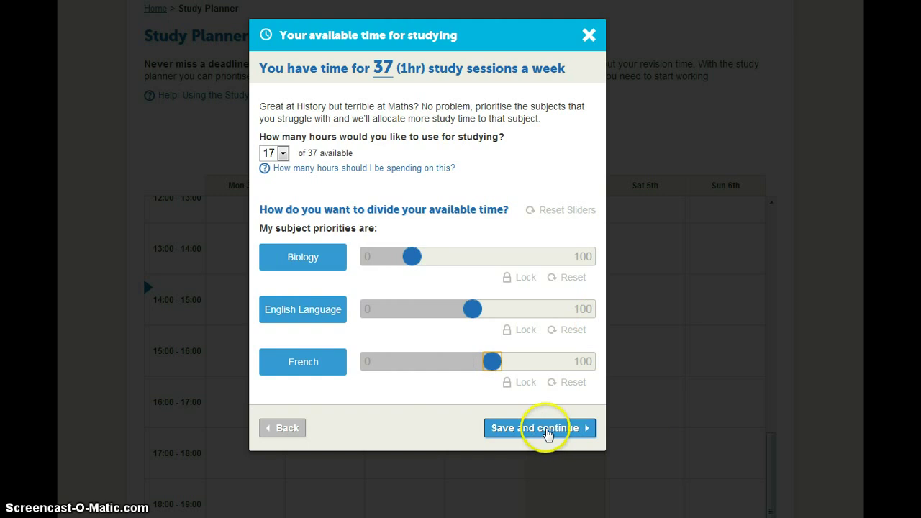
left_click(547, 432)
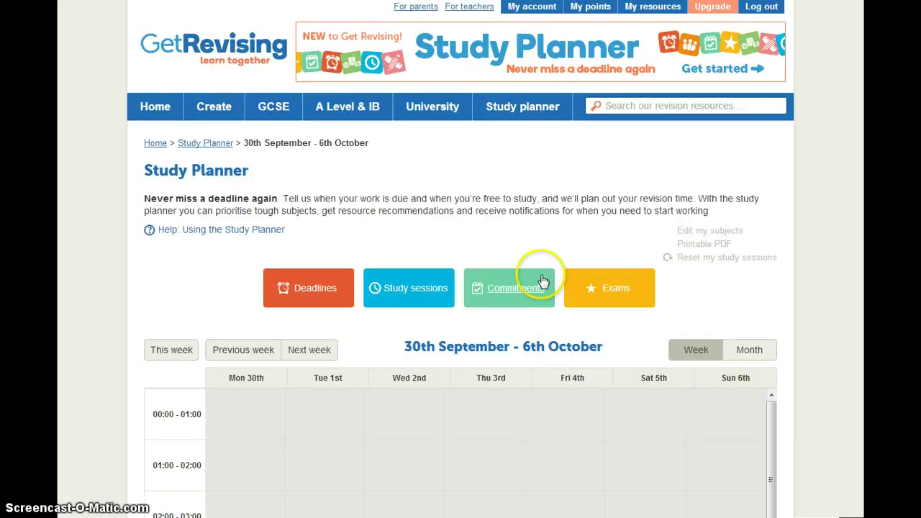
Show the following week in the planner and look through its scheduled study sessions and school commitments
left_click(327, 351)
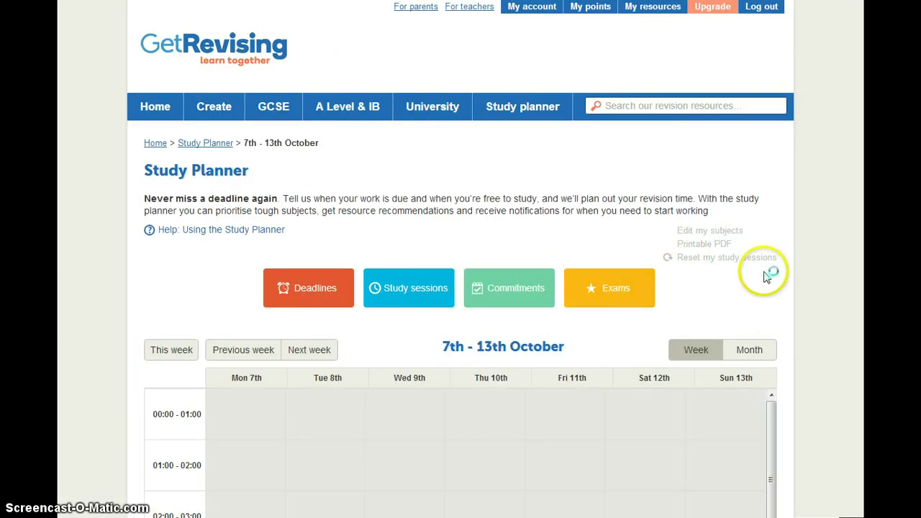
scroll(767, 277, "down", 2)
scroll(823, 273, "down", 2)
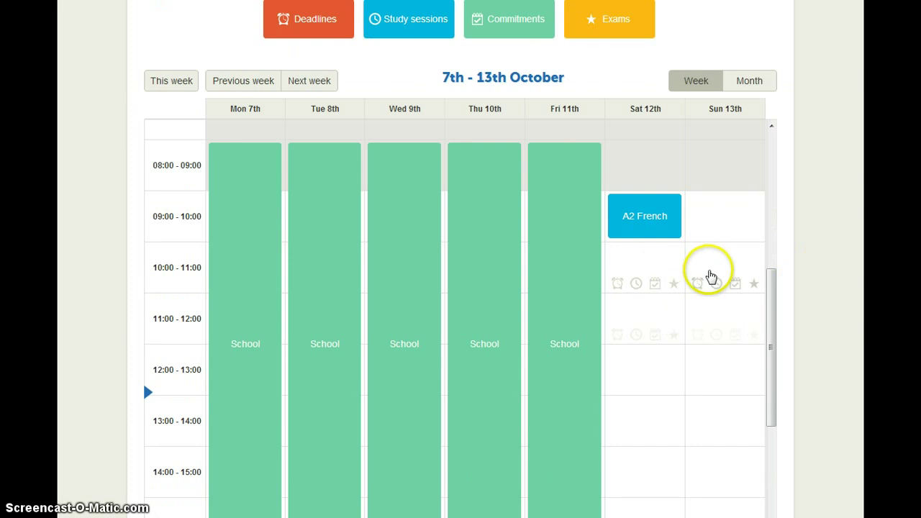
scroll(594, 265, "down", 2)
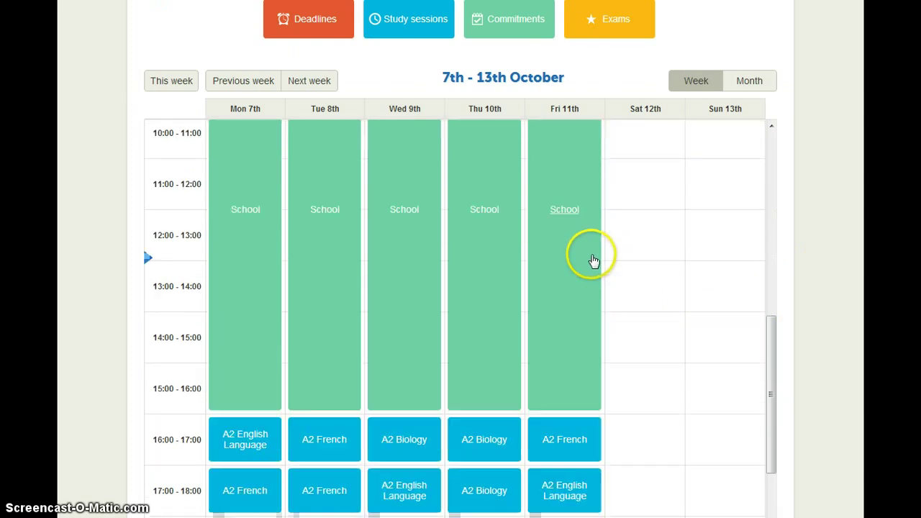
scroll(594, 261, "down", 4)
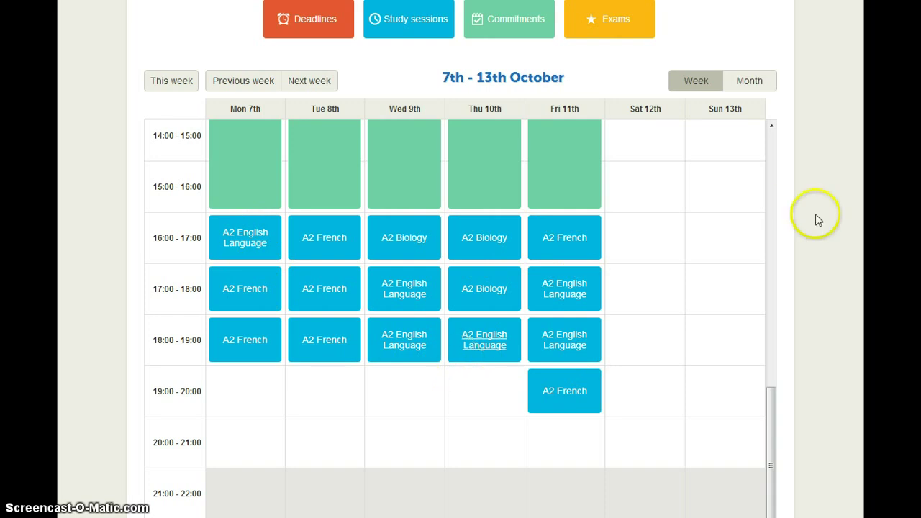
scroll(825, 219, "up", 2)
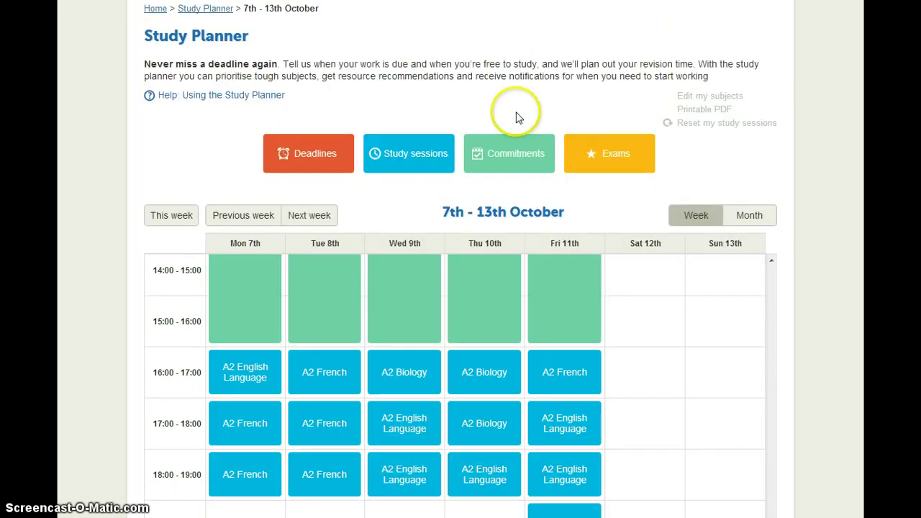
Add a commitment titled "Football practise" on 09/10/2013, starting at 6:00pm with a duration of 02:00
left_click(515, 160)
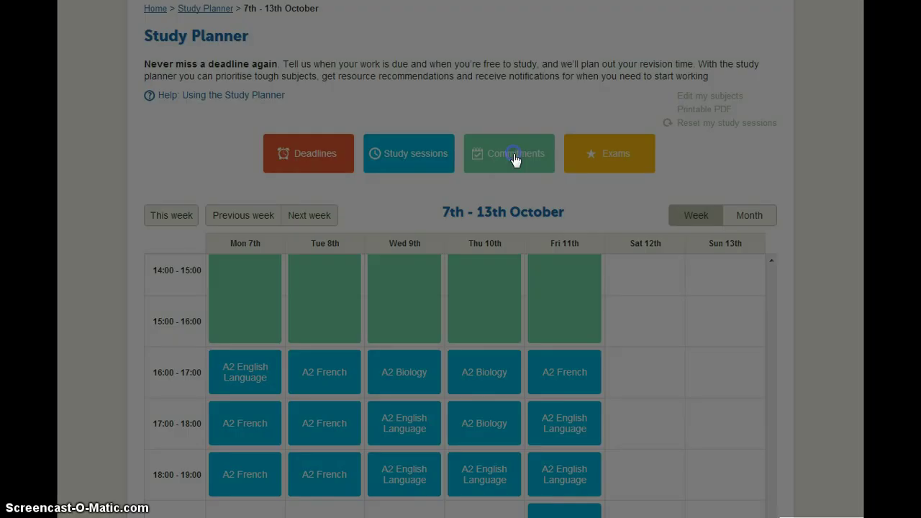
left_click(347, 109)
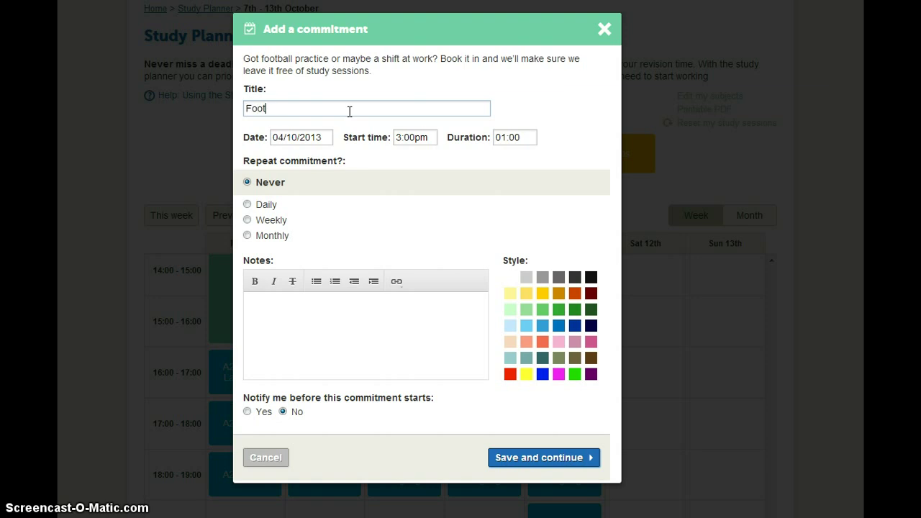
type("Football practise")
left_click(300, 140)
left_click(337, 208)
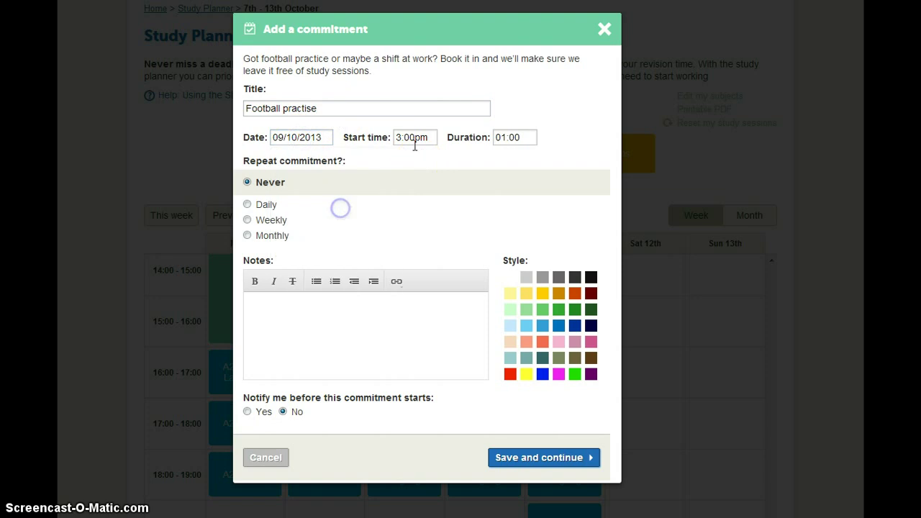
left_click(426, 141)
left_click(421, 218)
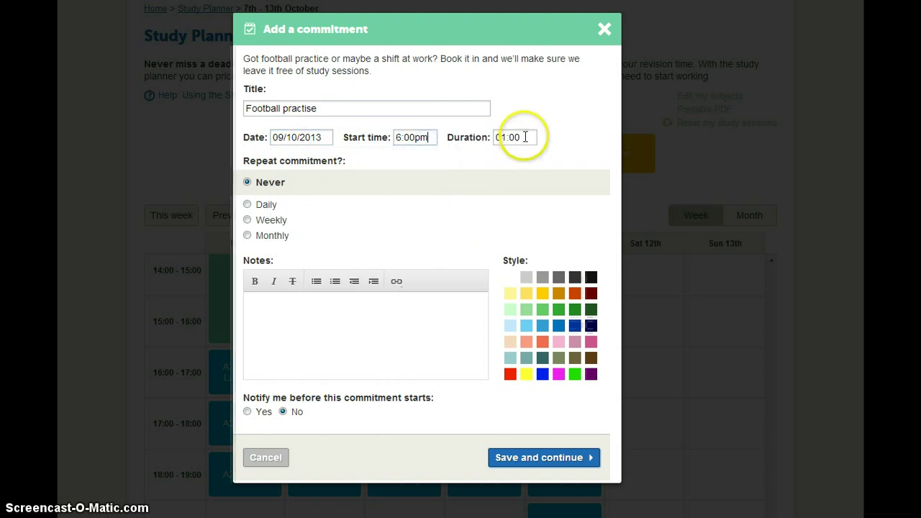
left_click(524, 137)
left_click(529, 185)
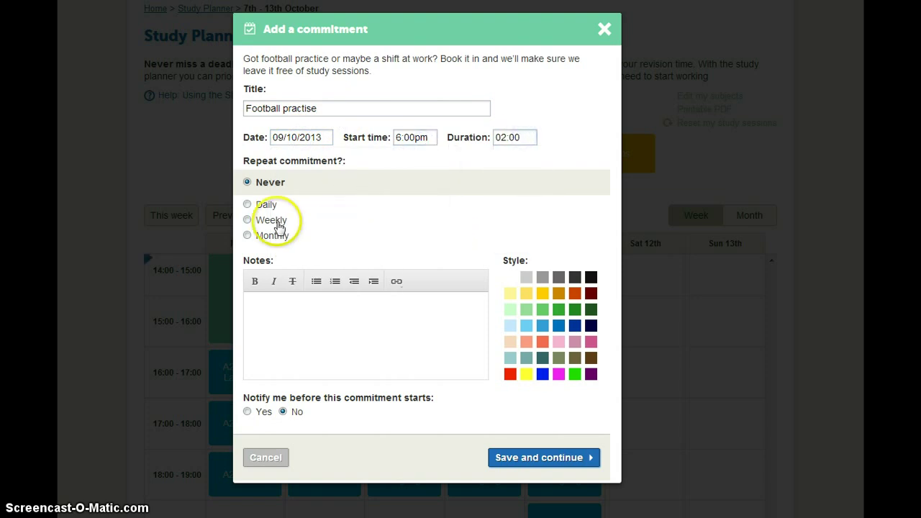
Make the football commitment repeat weekly and give it the bright green style
left_click(247, 222)
left_click_drag(612, 175, 614, 297)
left_click(574, 377)
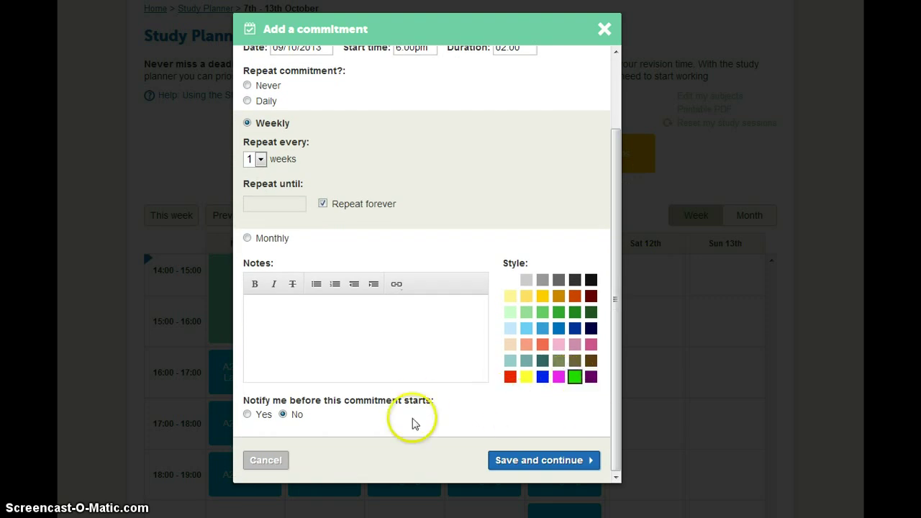
Turn on a notification 1 hour before the football commitment by private message, and save the commitment
left_click(247, 415)
left_click(341, 435)
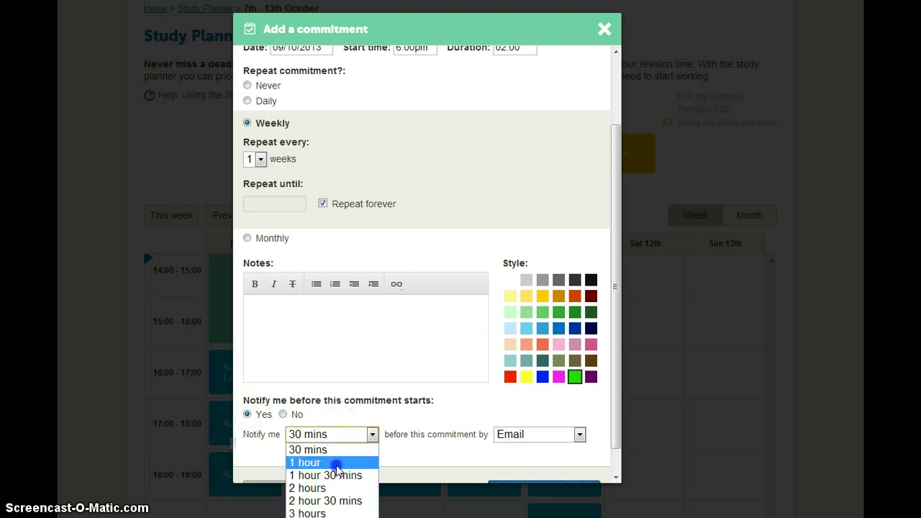
left_click(339, 463)
left_click(529, 436)
left_click(545, 463)
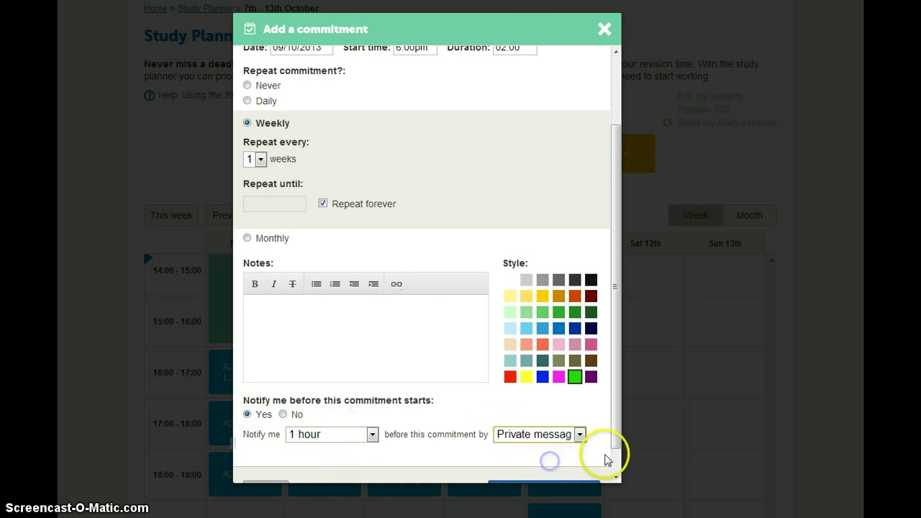
left_click(617, 466)
left_click(523, 461)
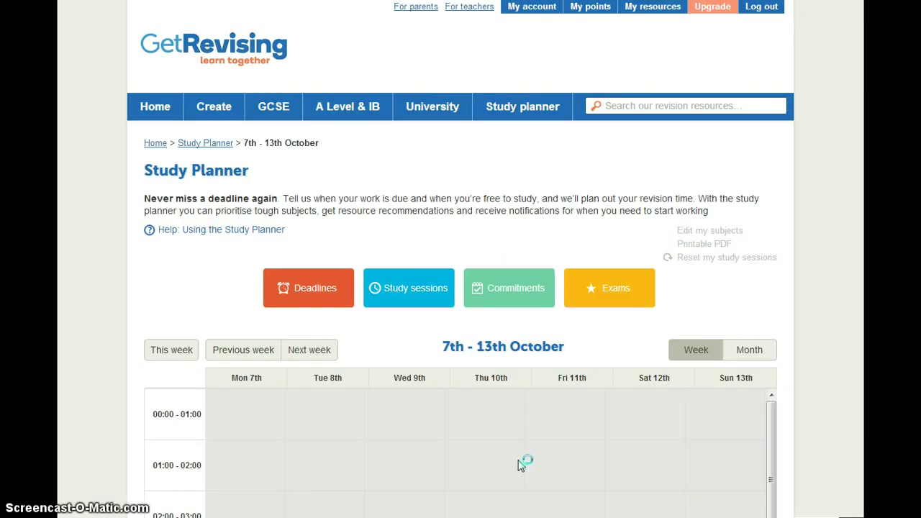
Create a deadline for A2 Biology on the topic Biological molecules, titled "Biology molecules essay"
scroll(828, 298, "down", 4)
scroll(651, 306, "down", 4)
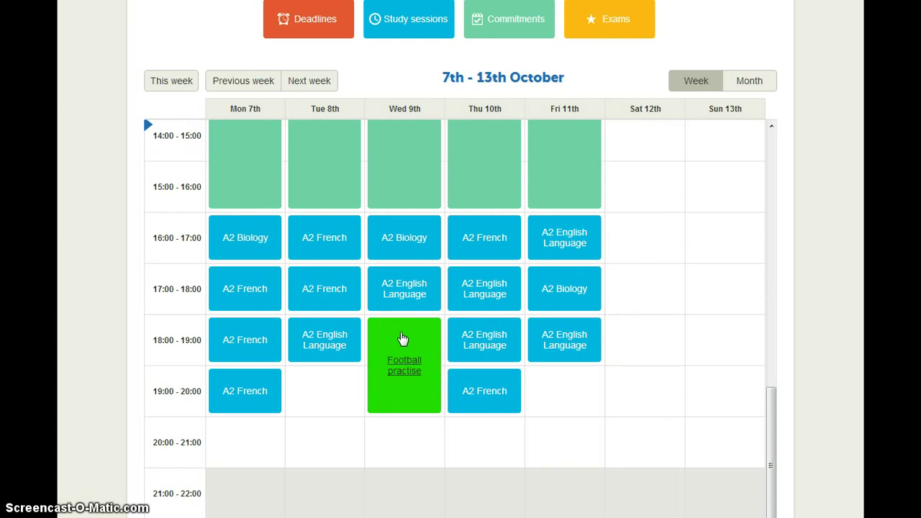
scroll(828, 252, "up", 1)
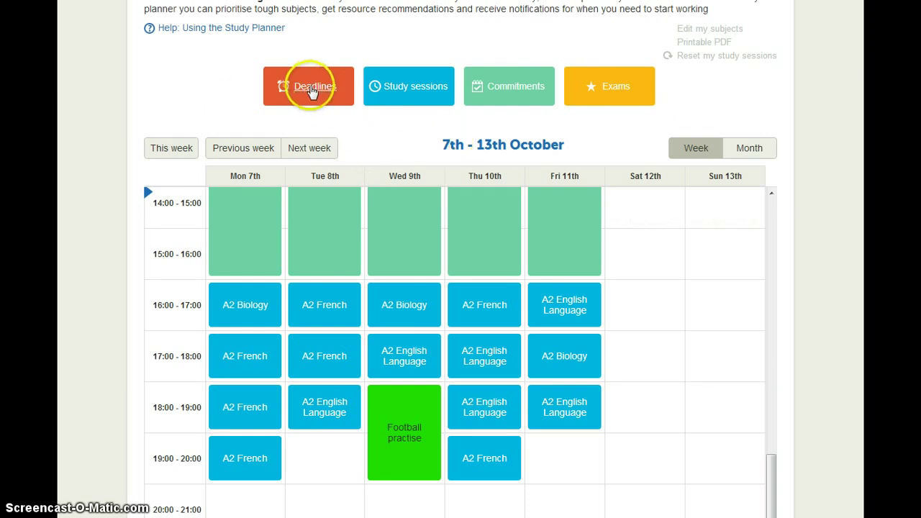
left_click(311, 91)
left_click(317, 104)
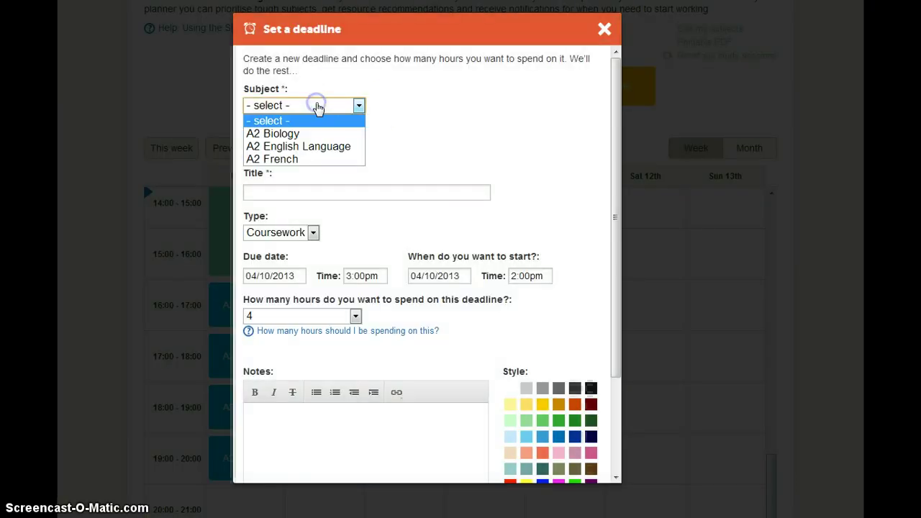
left_click(300, 133)
left_click(295, 147)
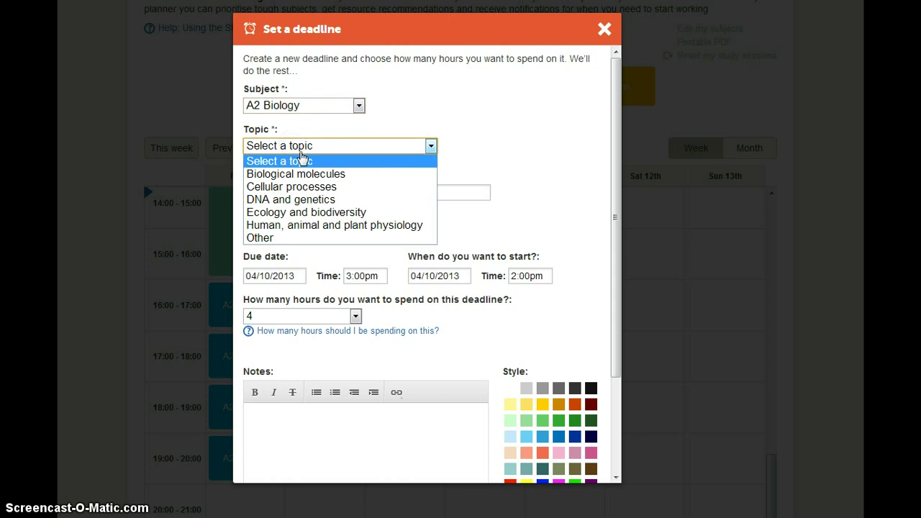
left_click(292, 173)
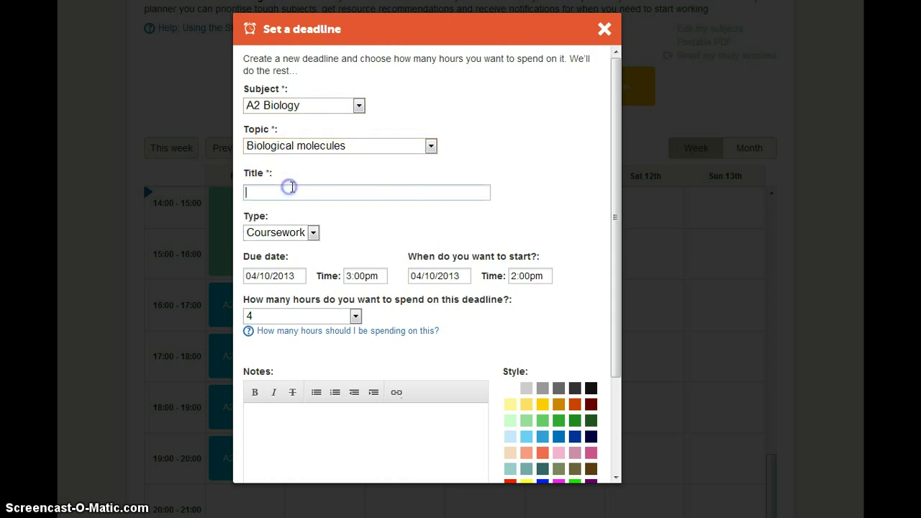
type("Biology molecules essay")
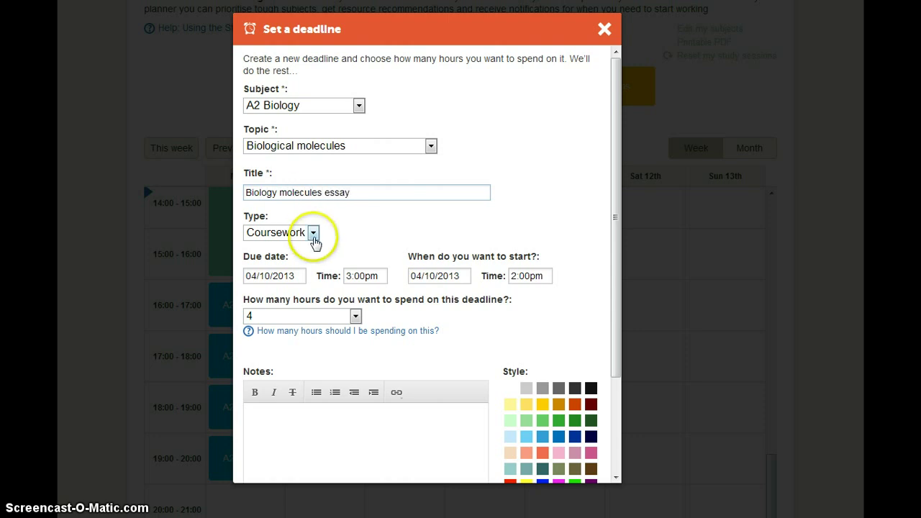
Set the deadline's type to Essay and make it due on 11/10/2013 at 10:00am
left_click(313, 232)
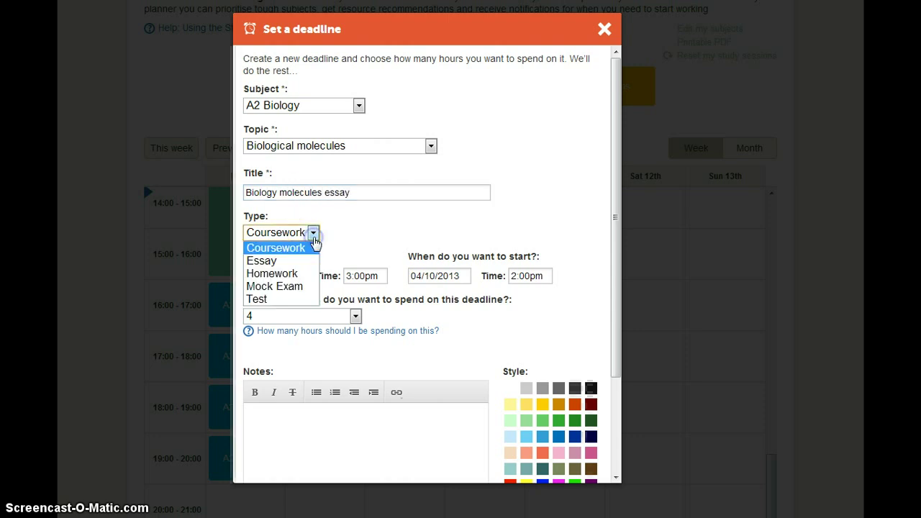
left_click(276, 259)
left_click(304, 278)
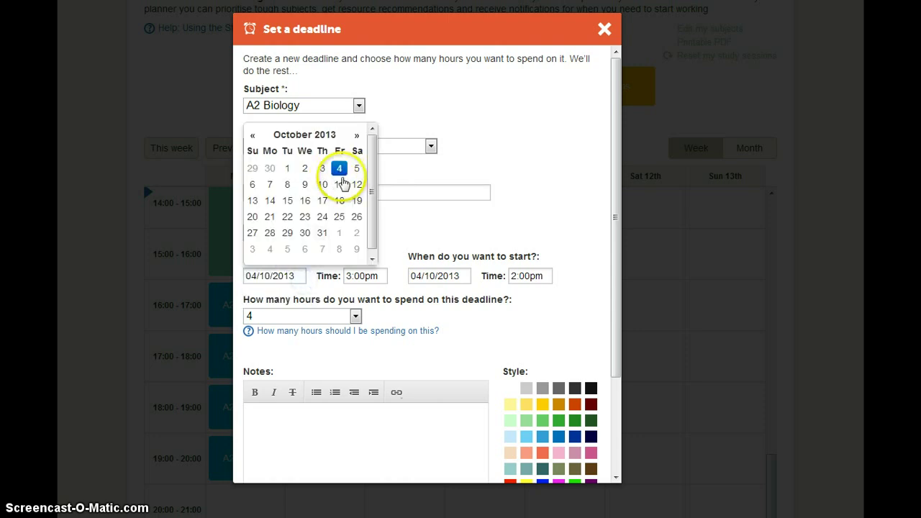
left_click(339, 184)
left_click(367, 275)
left_click_drag(407, 351, 401, 337)
left_click(377, 302)
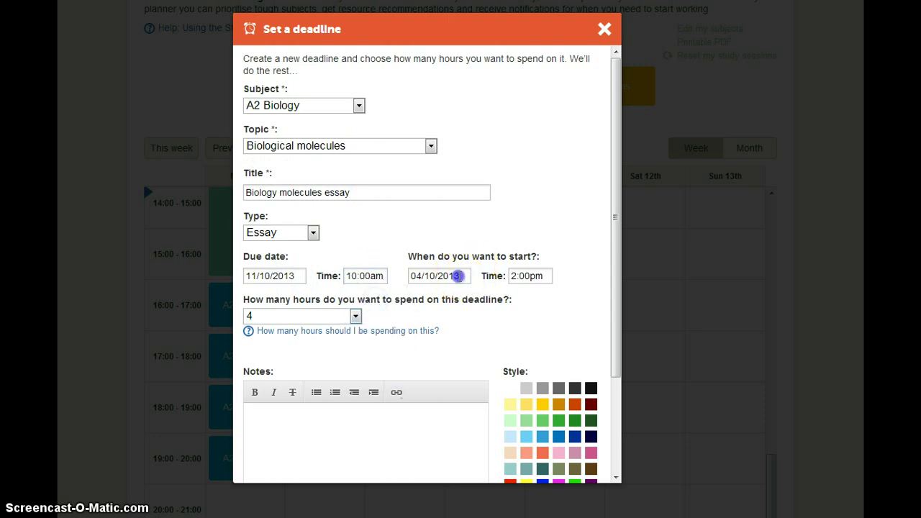
Set the start of work on the essay deadline to 07/10/2013 at 7:00pm
left_click(456, 275)
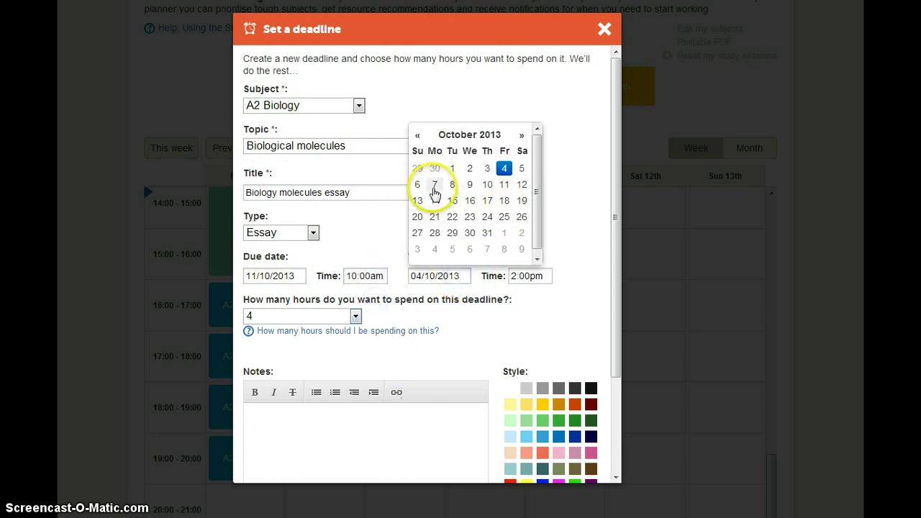
left_click(435, 185)
left_click(539, 275)
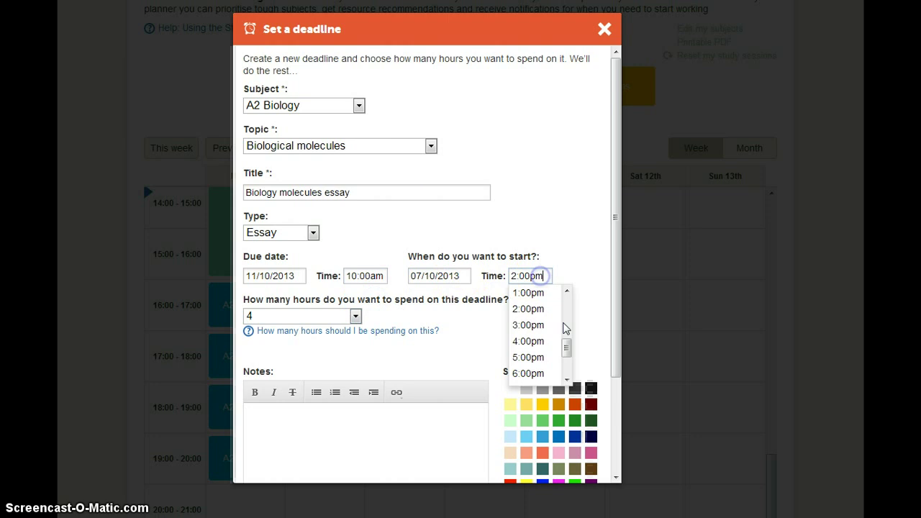
left_click_drag(569, 351, 569, 357)
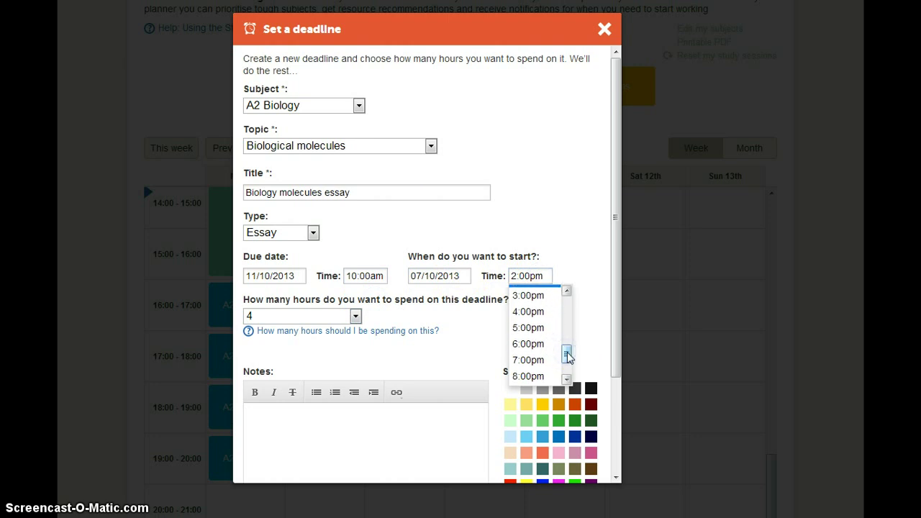
left_click(541, 360)
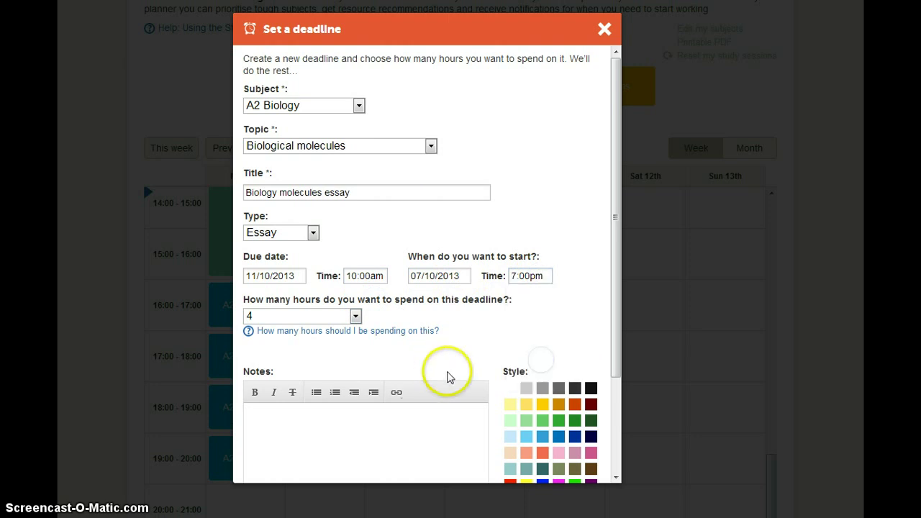
Allot 2 hours to the essay deadline, give it the bright red style and save it
left_click(355, 317)
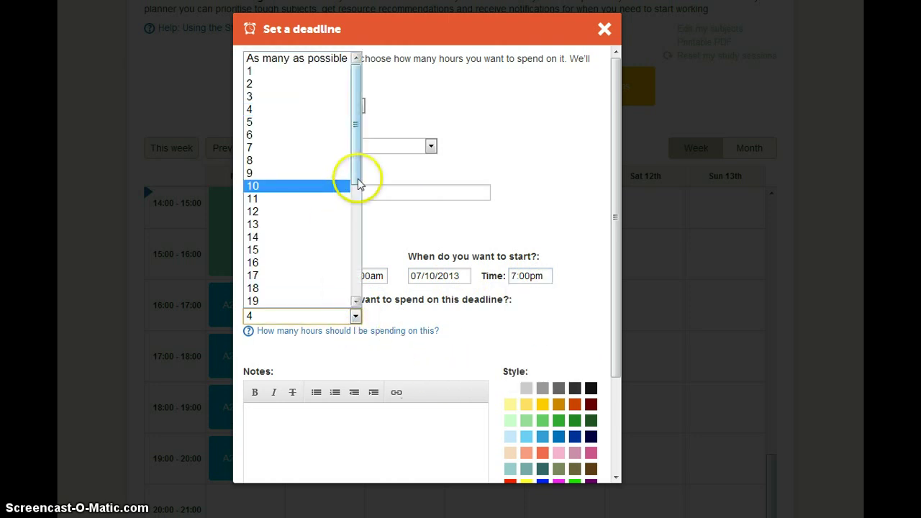
mouse_move(360, 180)
left_mouse_down()
mouse_move(355, 192)
mouse_move(359, 162)
left_mouse_up()
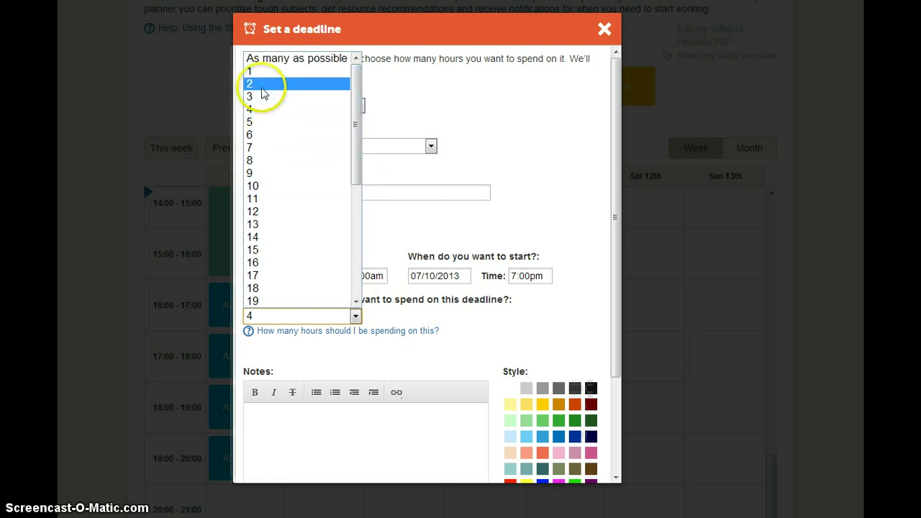
left_click(259, 86)
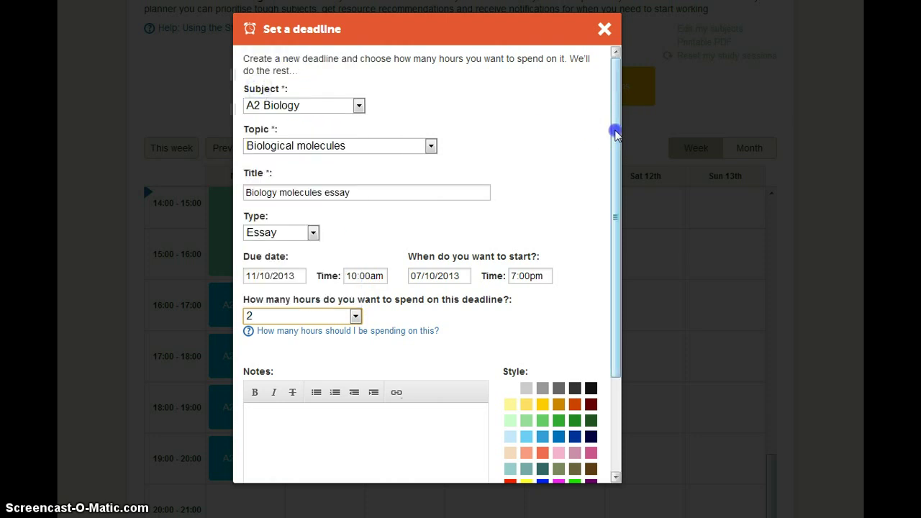
left_click_drag(612, 134, 612, 237)
left_click(510, 359)
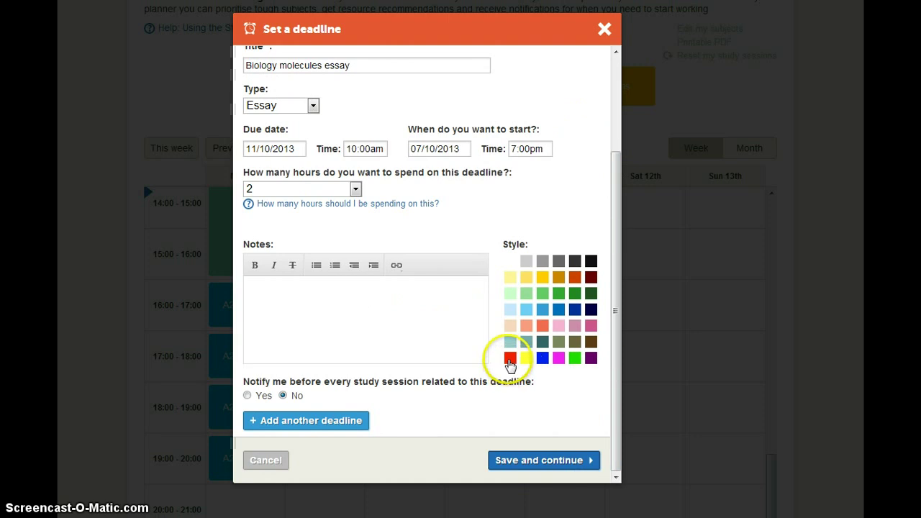
left_click(539, 460)
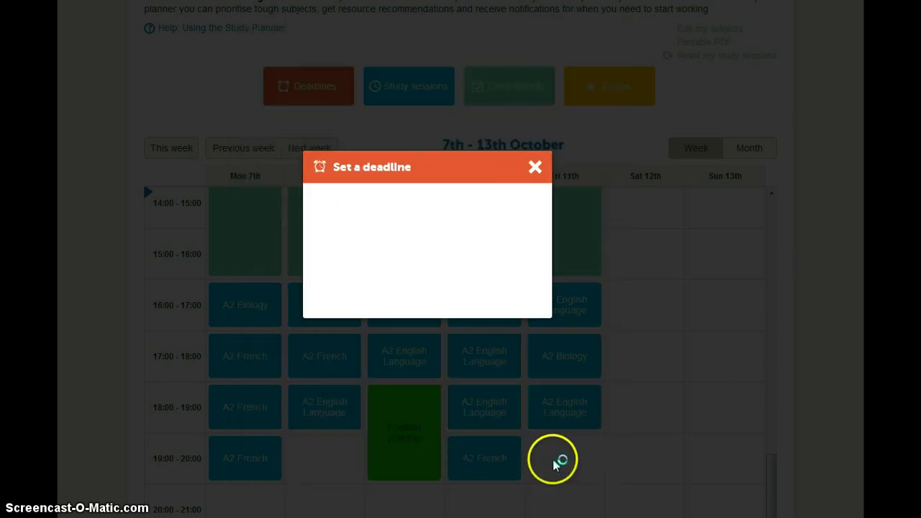
Start a new exam entry for the subject A2 English Language (AQA)
scroll(827, 350, "down", 3)
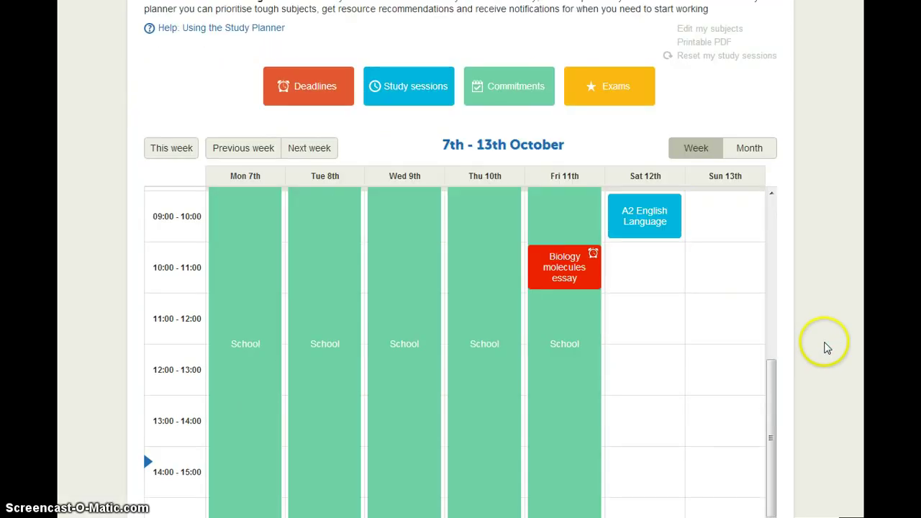
scroll(826, 348, "down", 1)
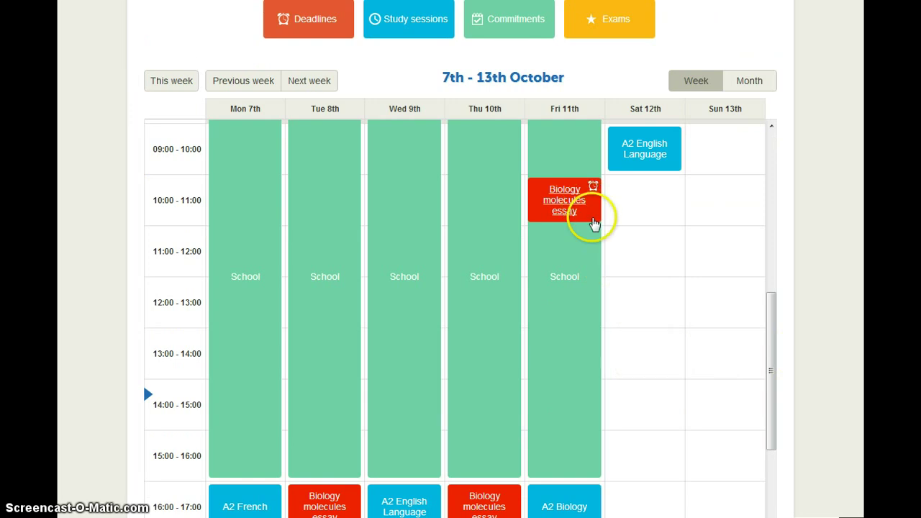
scroll(647, 230, "down", 3)
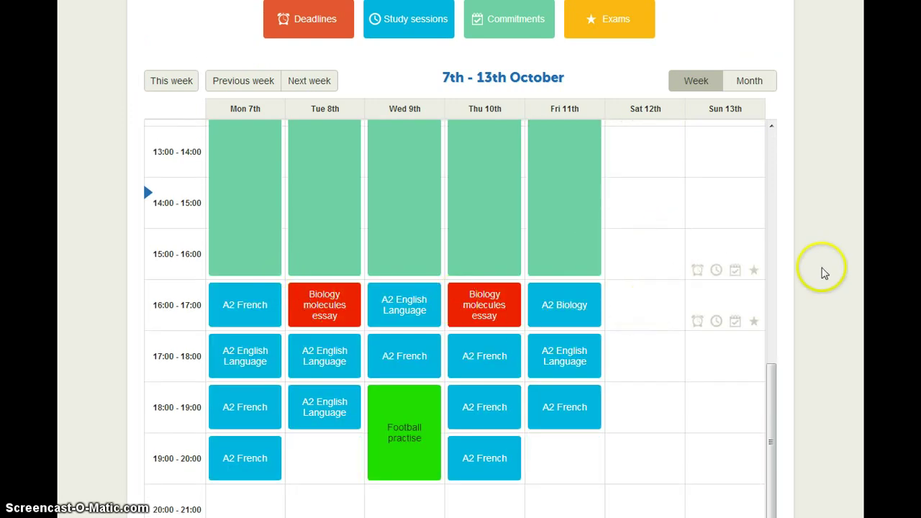
scroll(835, 270, "up", 1)
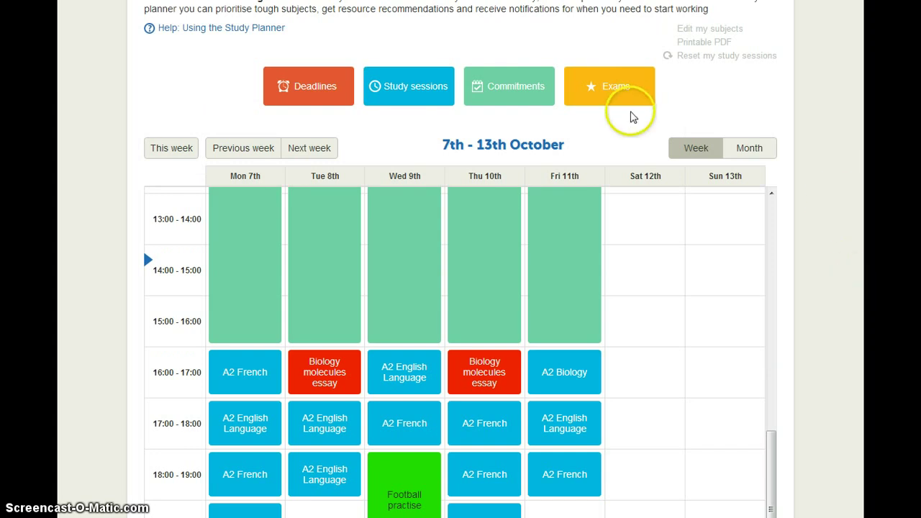
left_click(624, 93)
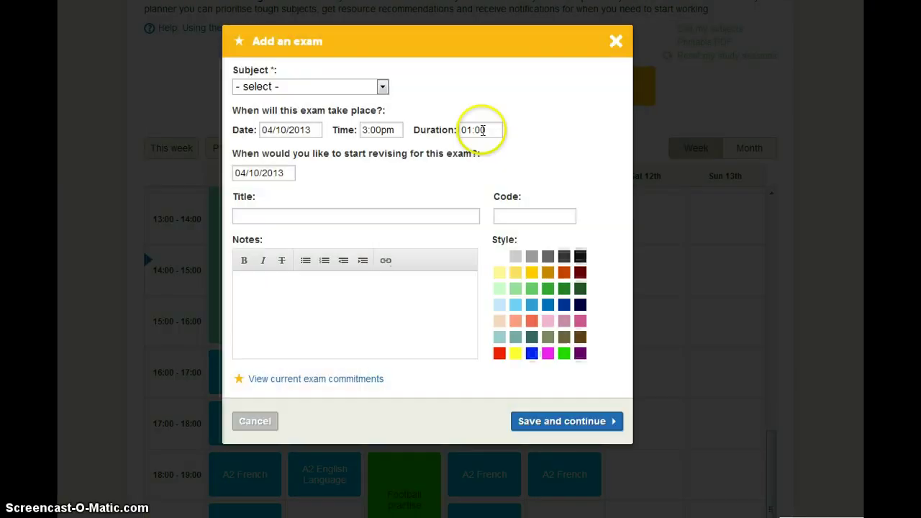
left_click(304, 87)
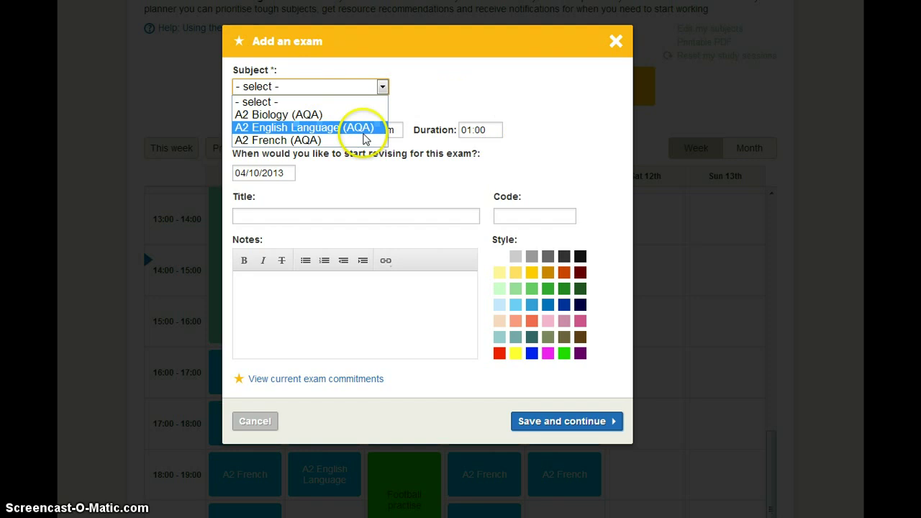
left_click(308, 128)
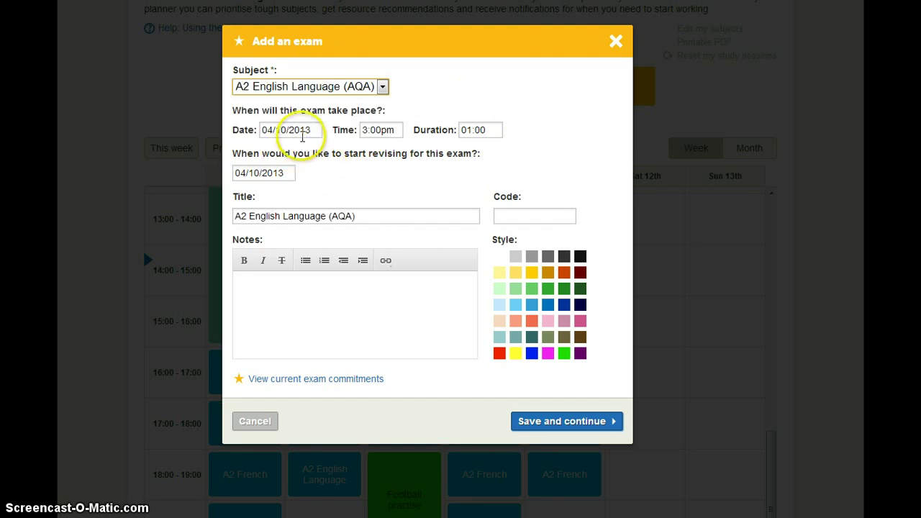
Schedule the English Language exam for 09/10/2013 at 2:00pm
left_click(305, 131)
left_click(326, 203)
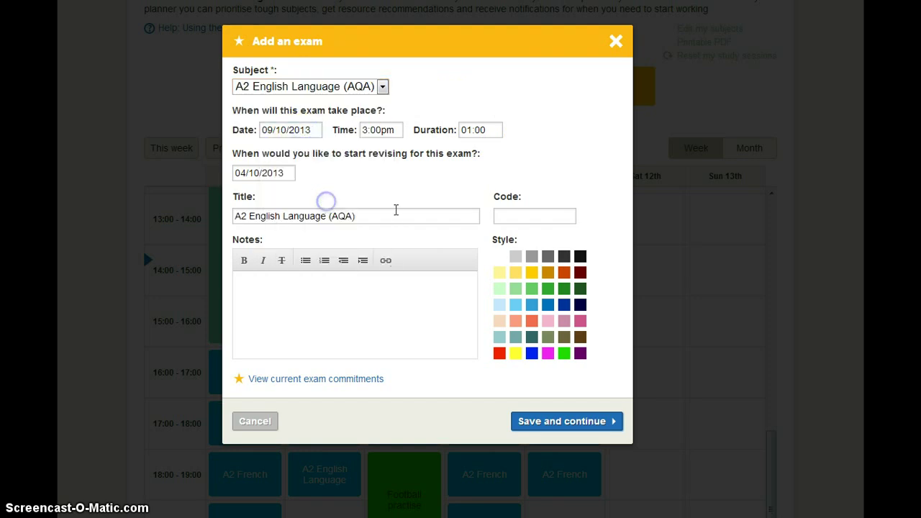
left_click(398, 133)
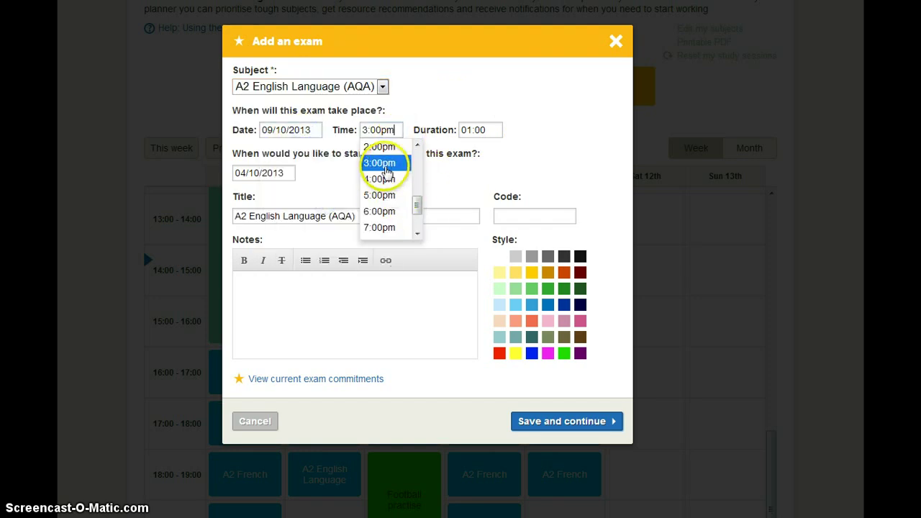
left_click(380, 148)
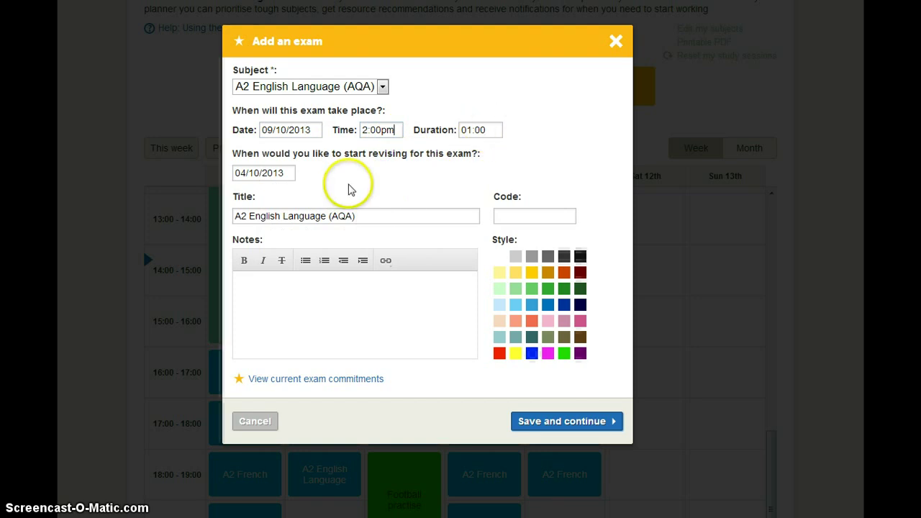
Set revision for the exam to start on 05/10/2013, give it the dark teal style and save it
left_click(264, 172)
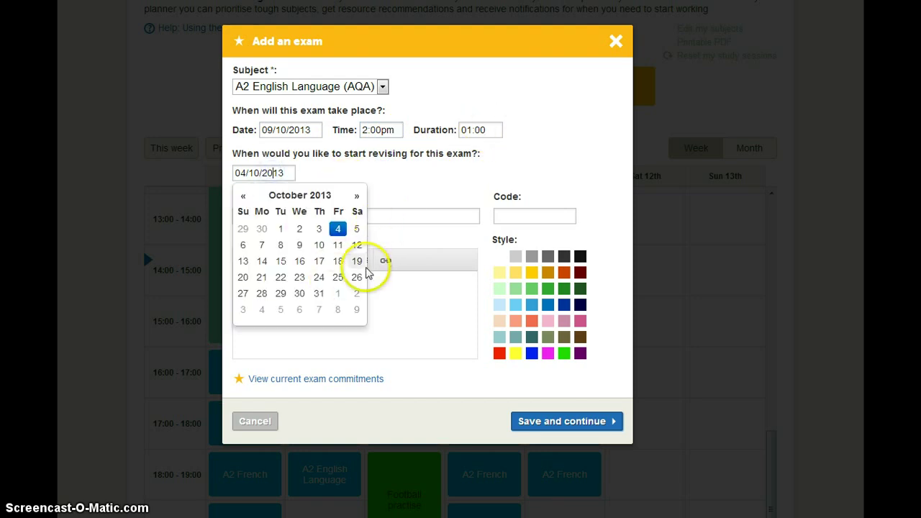
left_click(356, 228)
scroll(575, 172, "down", 2)
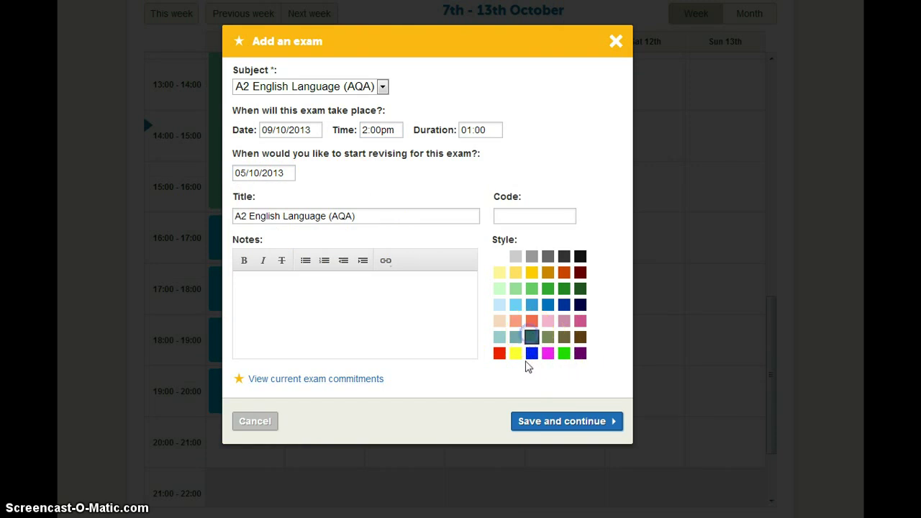
left_click(549, 424)
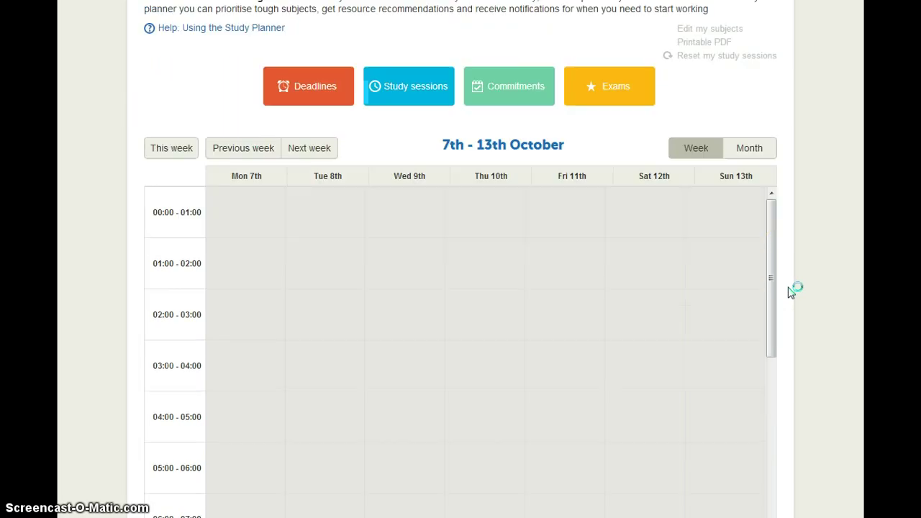
scroll(687, 280, "down", 3)
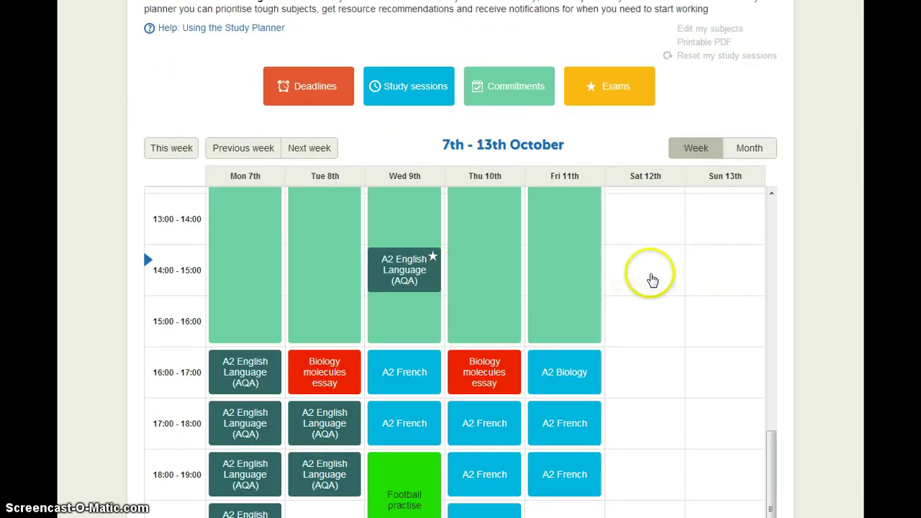
scroll(640, 317, "down", 1)
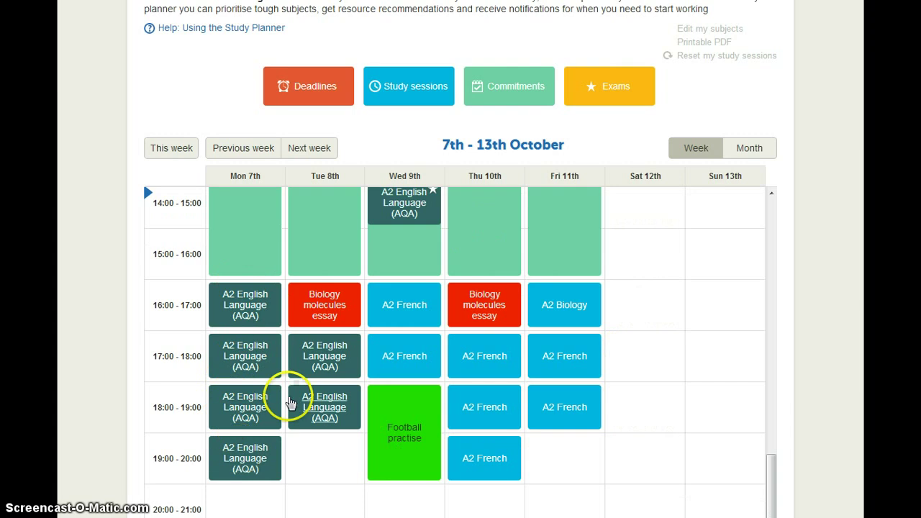
mouse_move(761, 312)
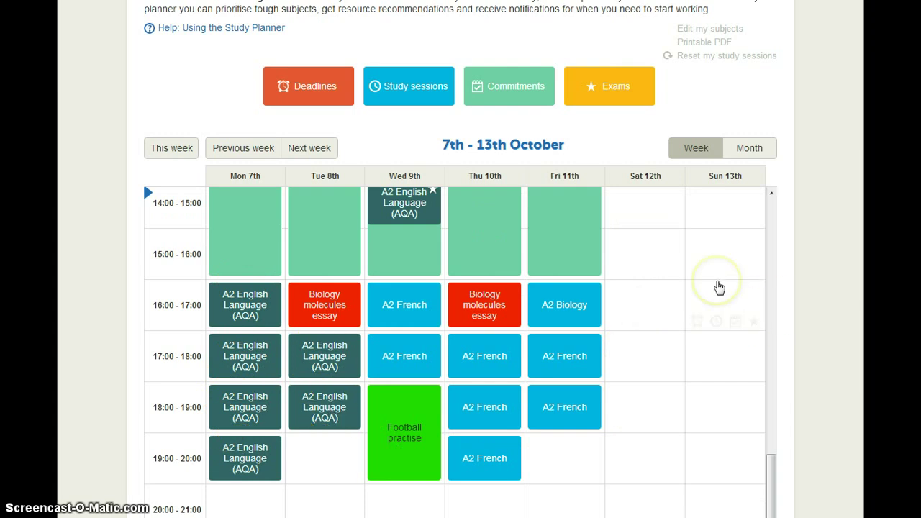
scroll(719, 287, "down", 1)
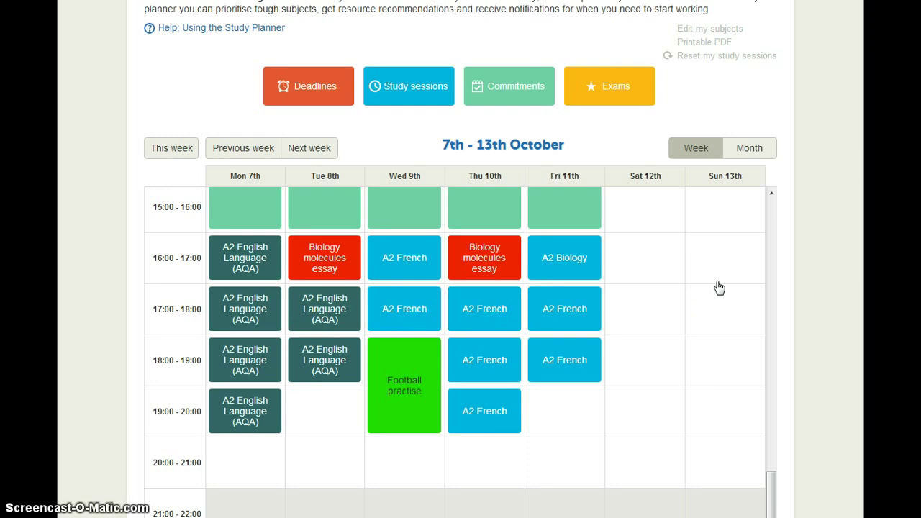
mouse_move(650, 329)
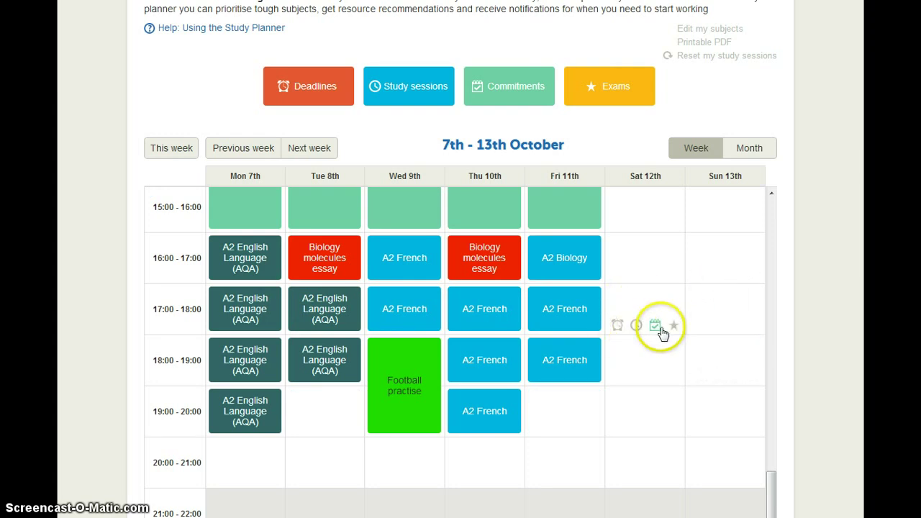
left_click(659, 328)
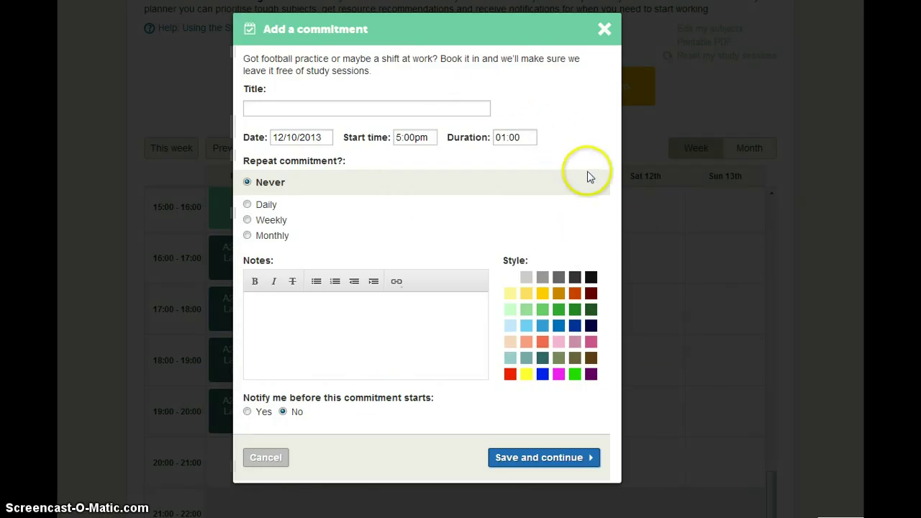
left_click(608, 36)
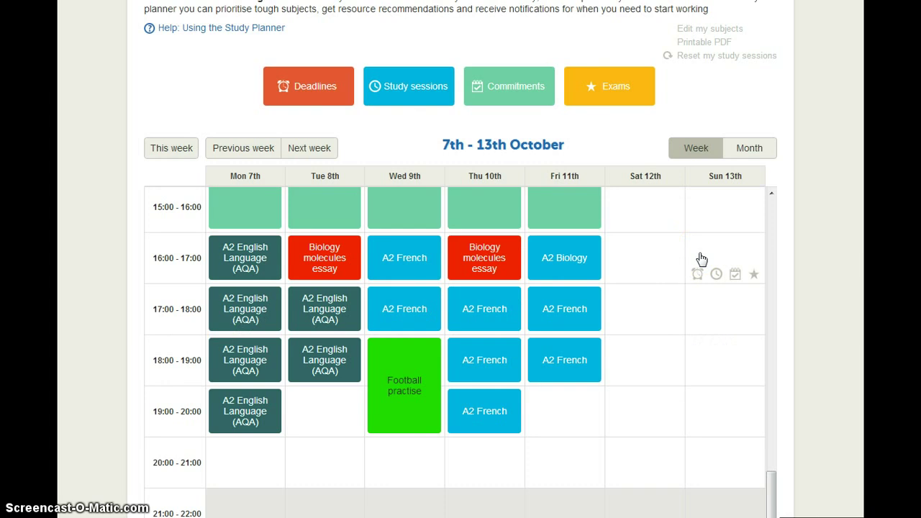
Open the printable PDF version of the timetable for the week of 7th - 13th October
scroll(814, 260, "up", 2)
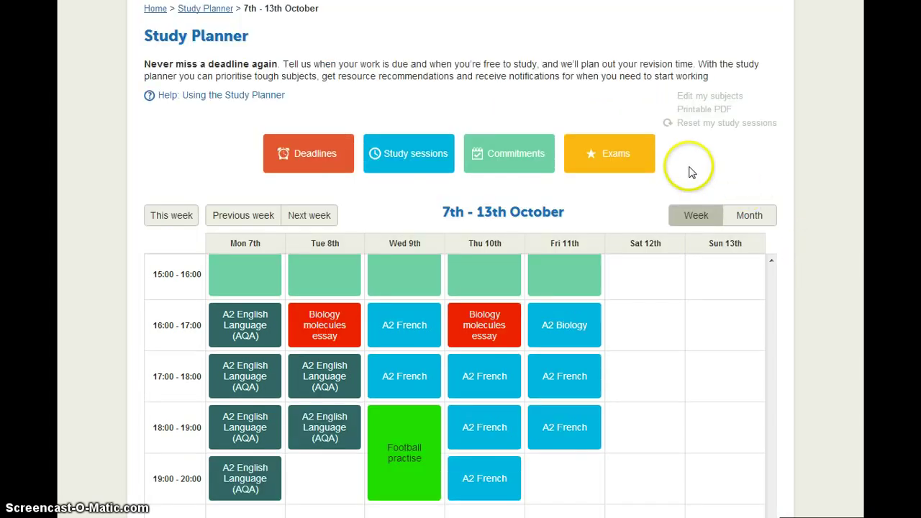
left_click(705, 113)
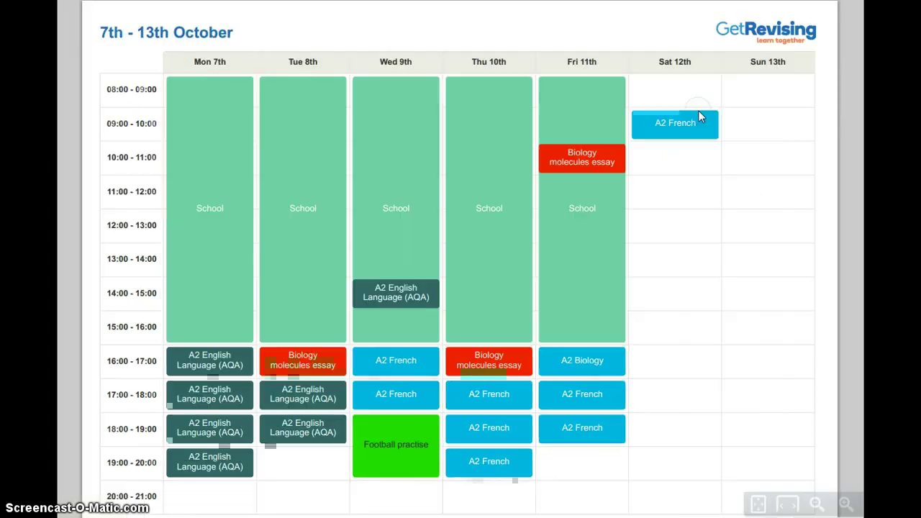